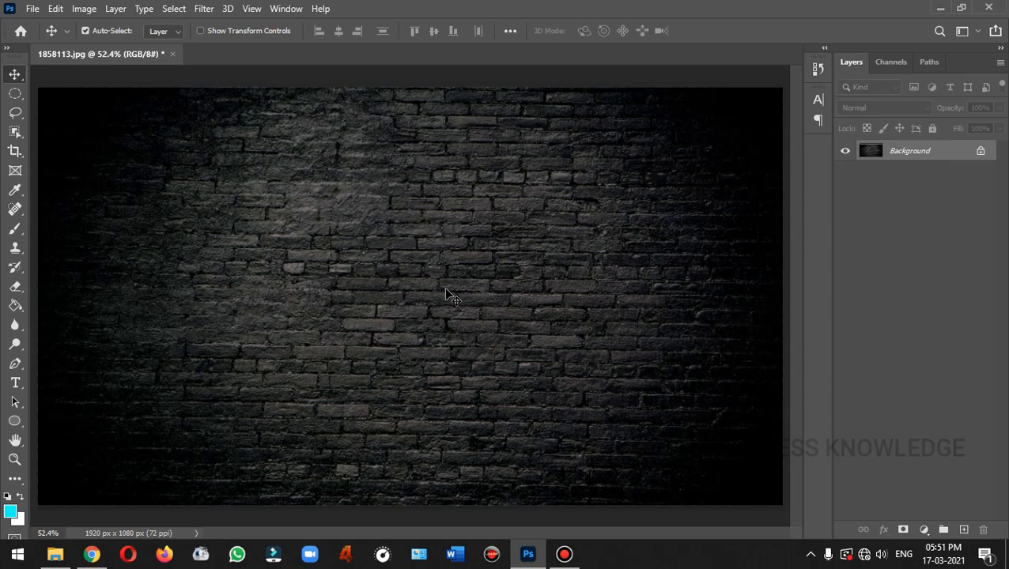
- Add the text "endless" in white Poiret One Regular at 320 pt and place it in the middle of the brick wall
left_click(15, 383)
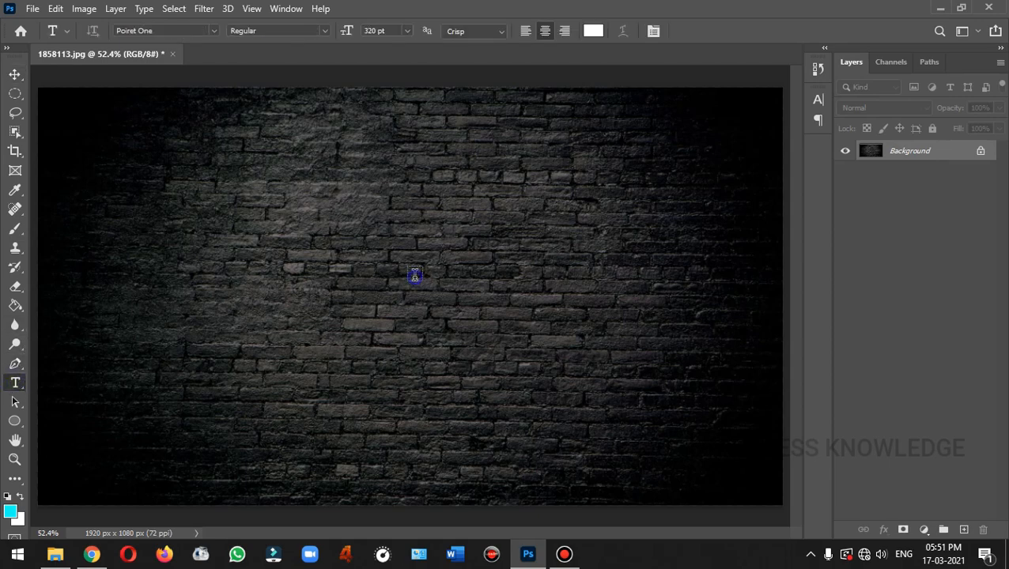
left_click(414, 274)
type("endless")
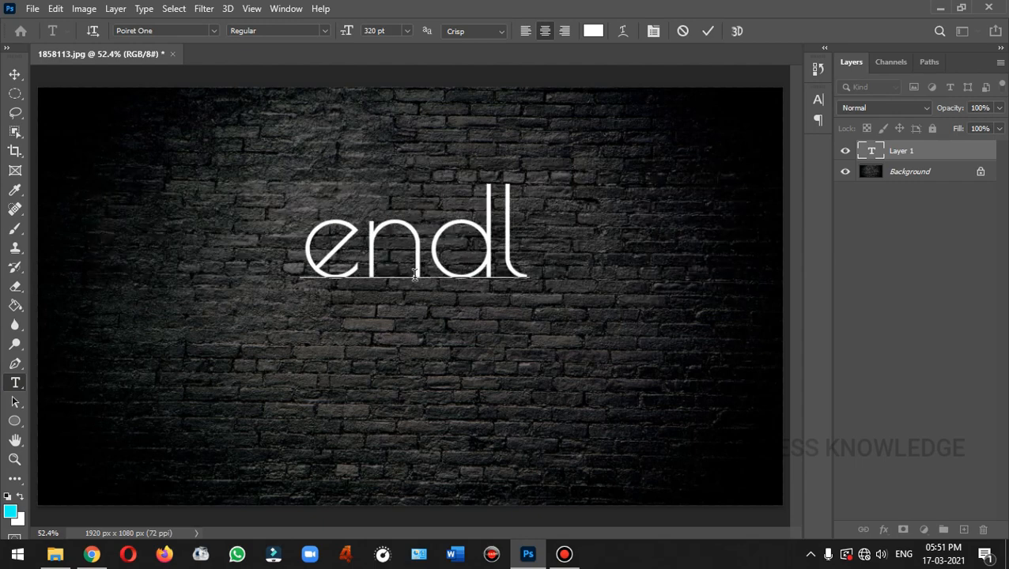
left_click(708, 31)
left_click(15, 73)
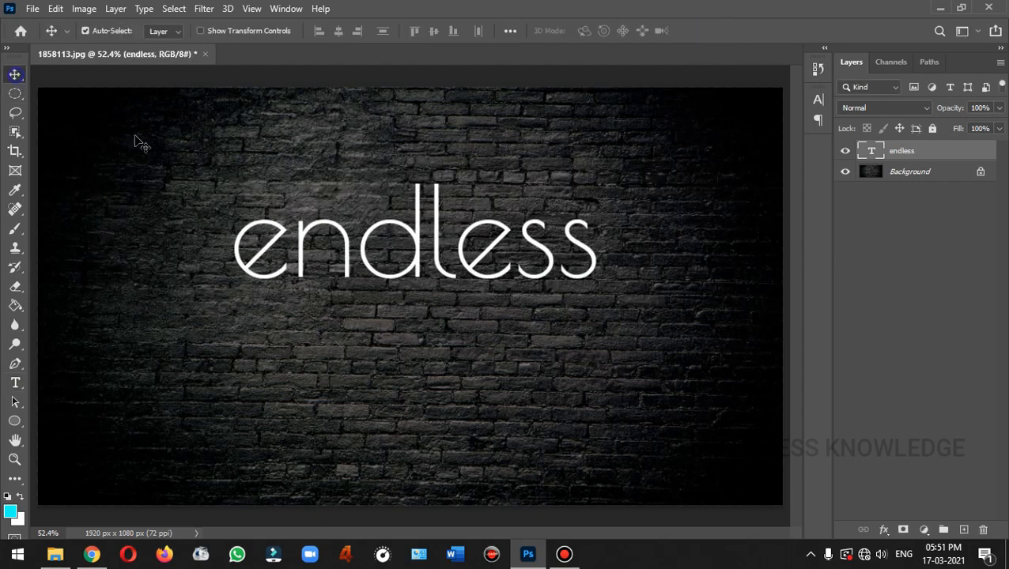
left_click_drag(428, 241, 412, 302)
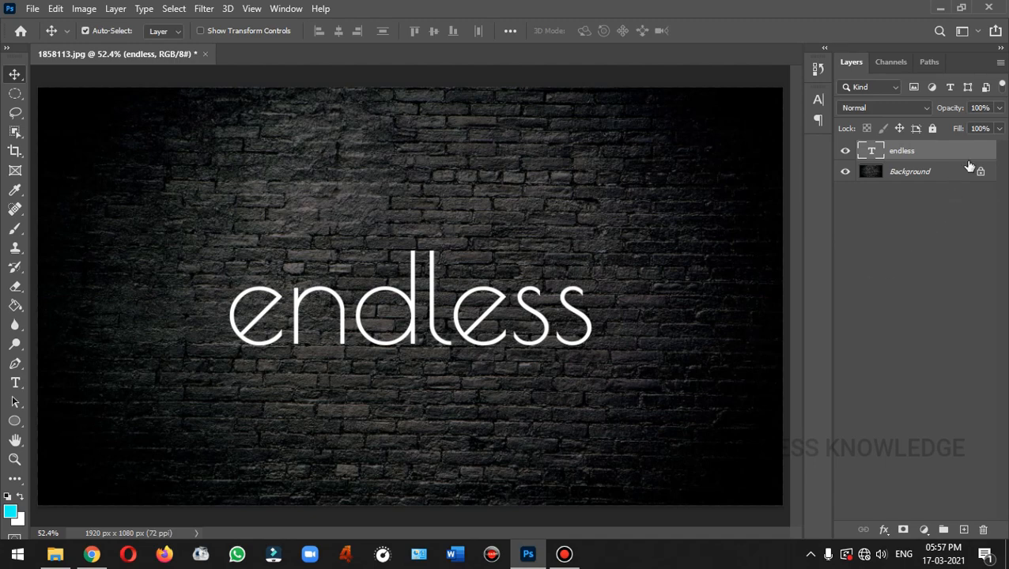
- Add an Outer Glow to the endless text layer with Screen blend mode and 90% opacity
double_click(971, 152)
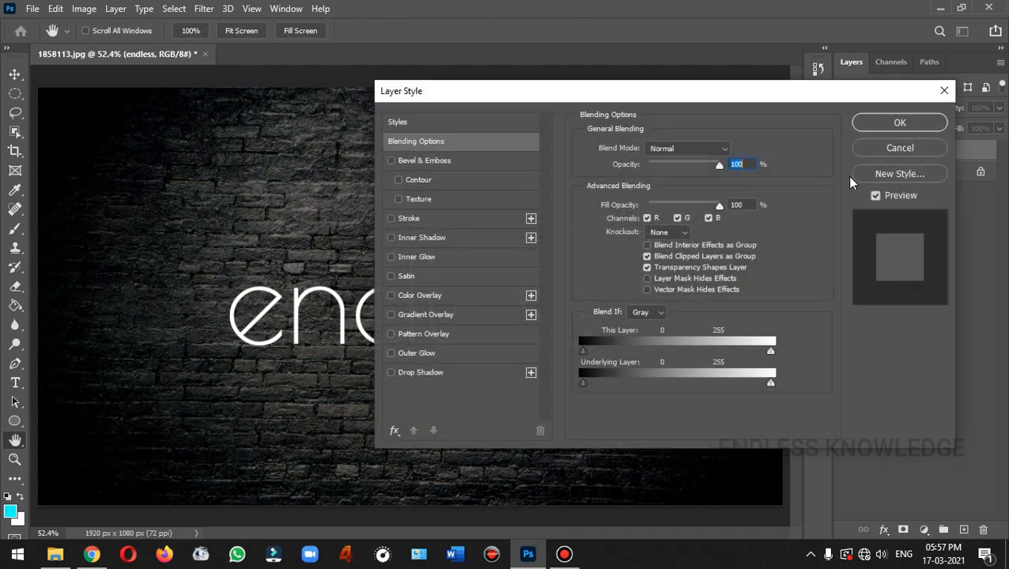
left_click_drag(506, 101, 777, 104)
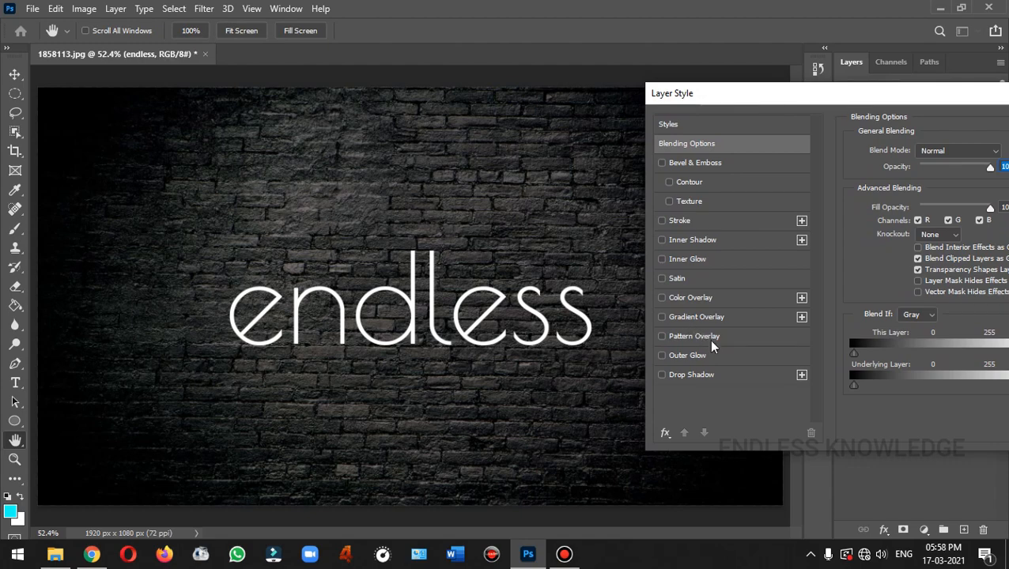
left_click(697, 356)
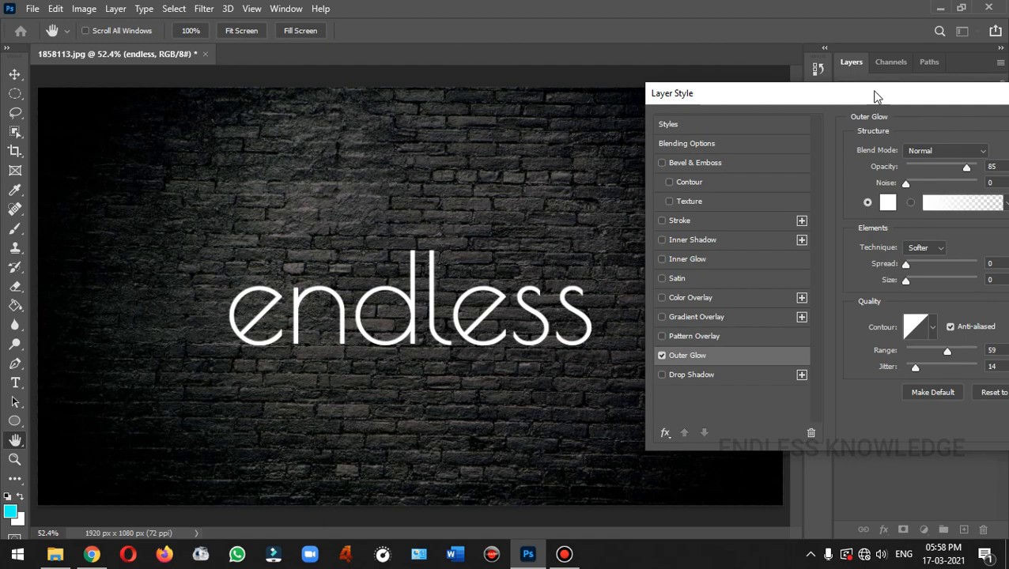
left_click_drag(875, 99, 762, 98)
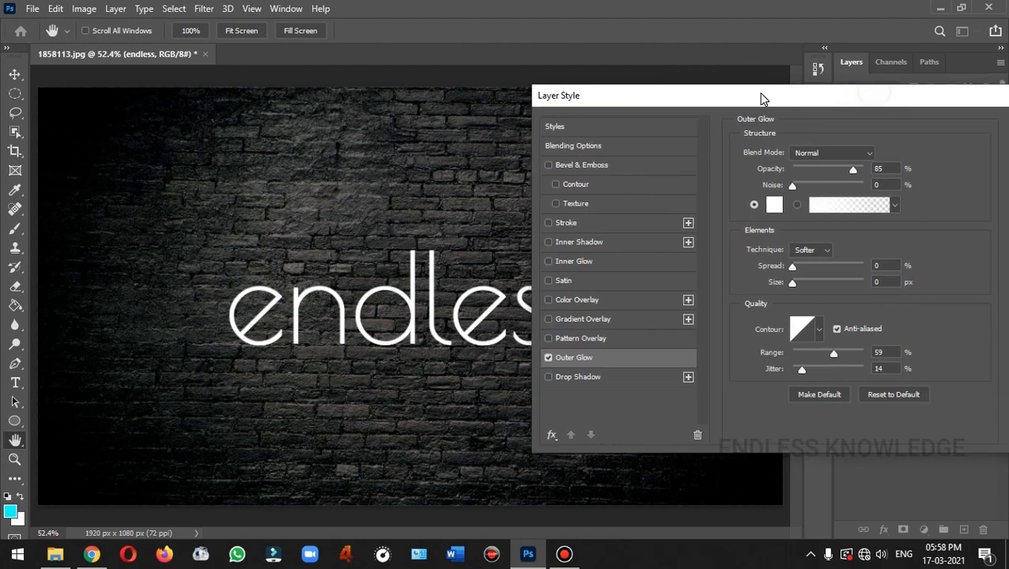
left_click(873, 153)
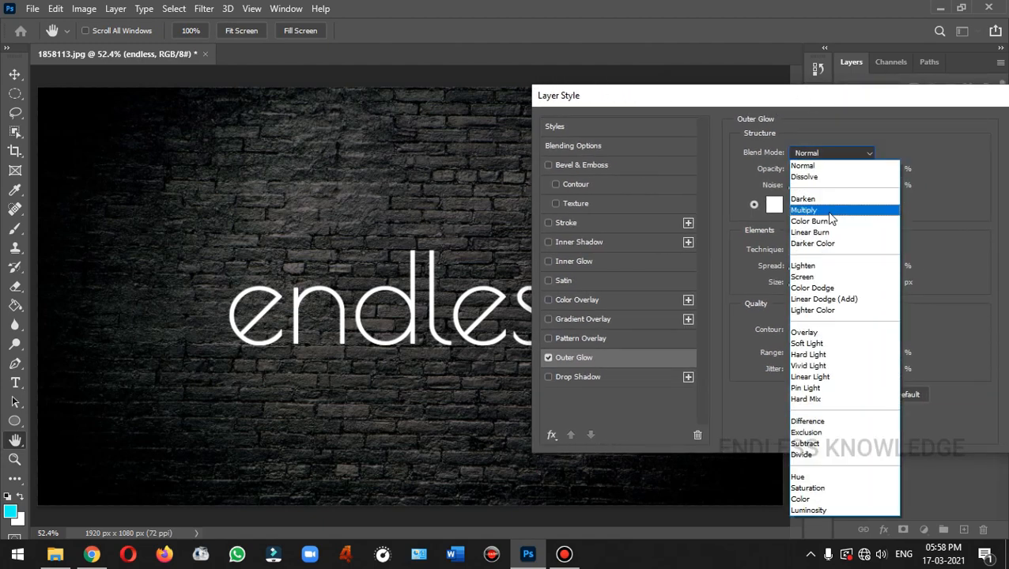
left_click(819, 279)
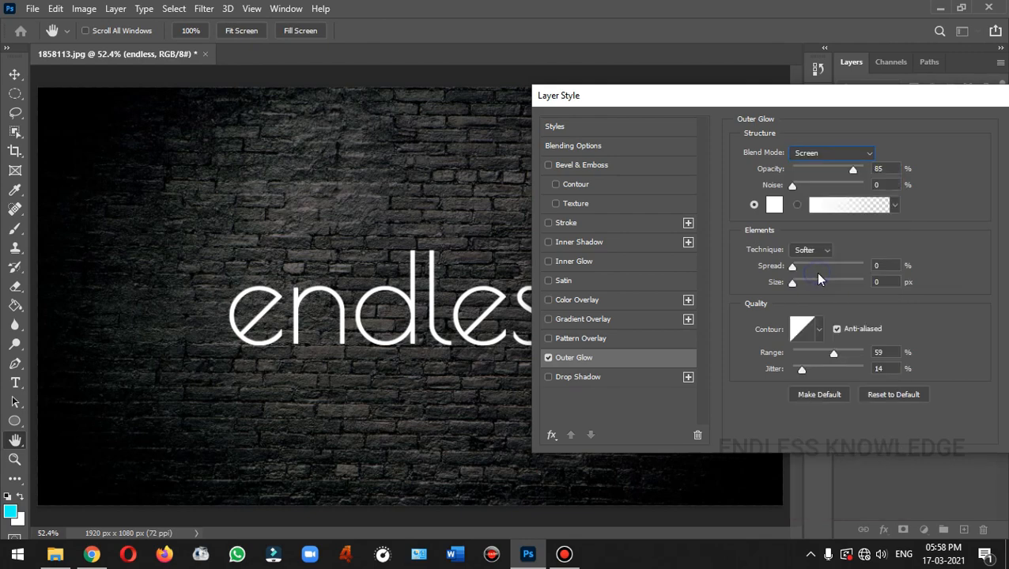
left_click(887, 169)
type("90")
- Set the outer glow color to a fully saturated magenta, about e400ff
left_click(775, 208)
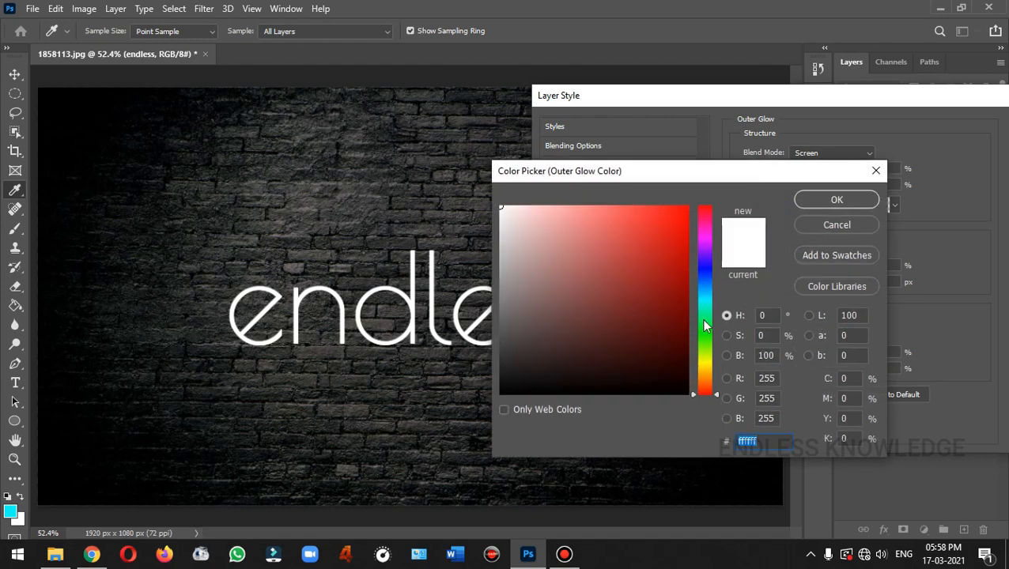
left_click_drag(651, 254, 709, 193)
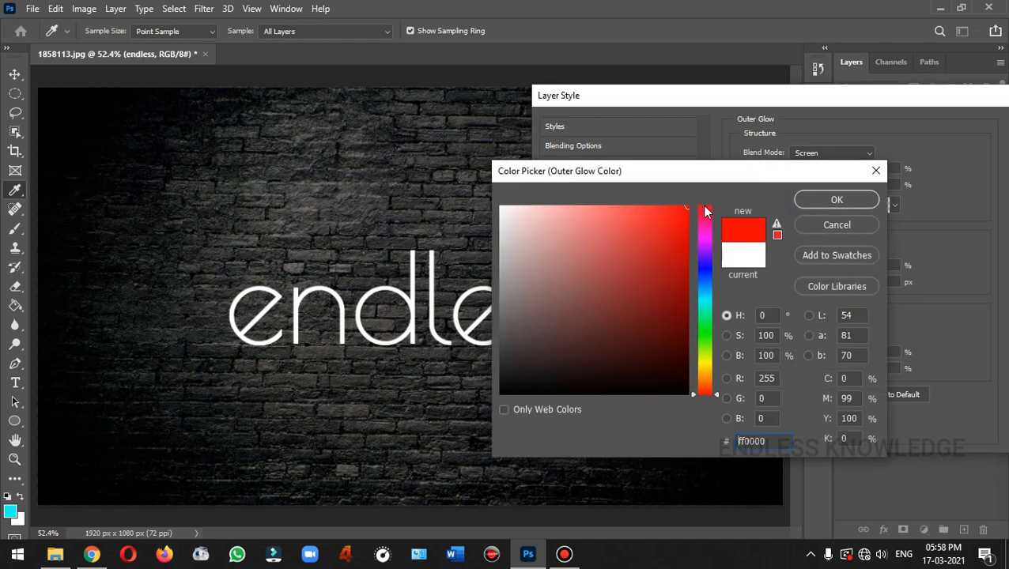
left_click_drag(717, 395, 729, 248)
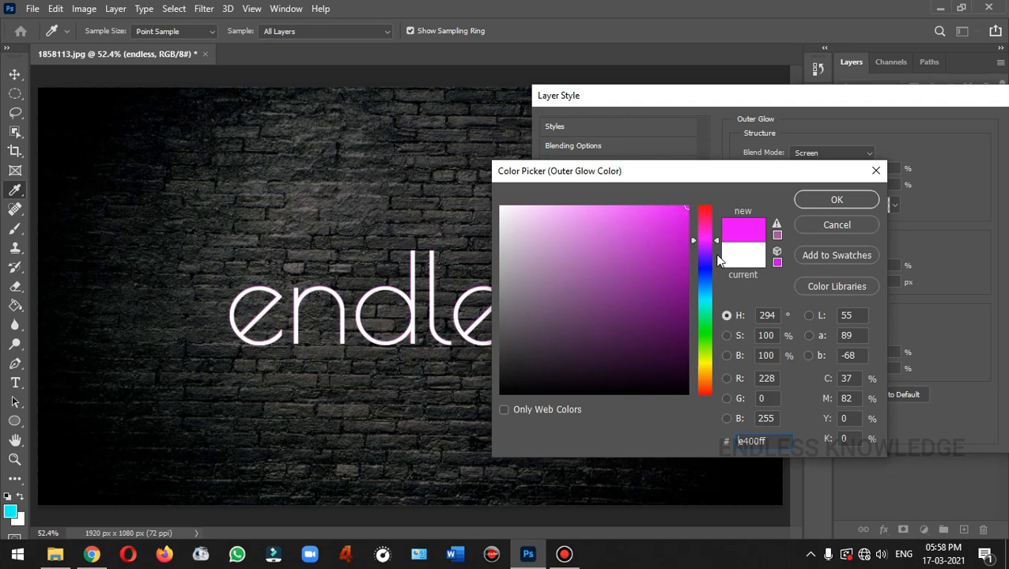
left_click_drag(759, 439, 688, 457)
left_click(836, 200)
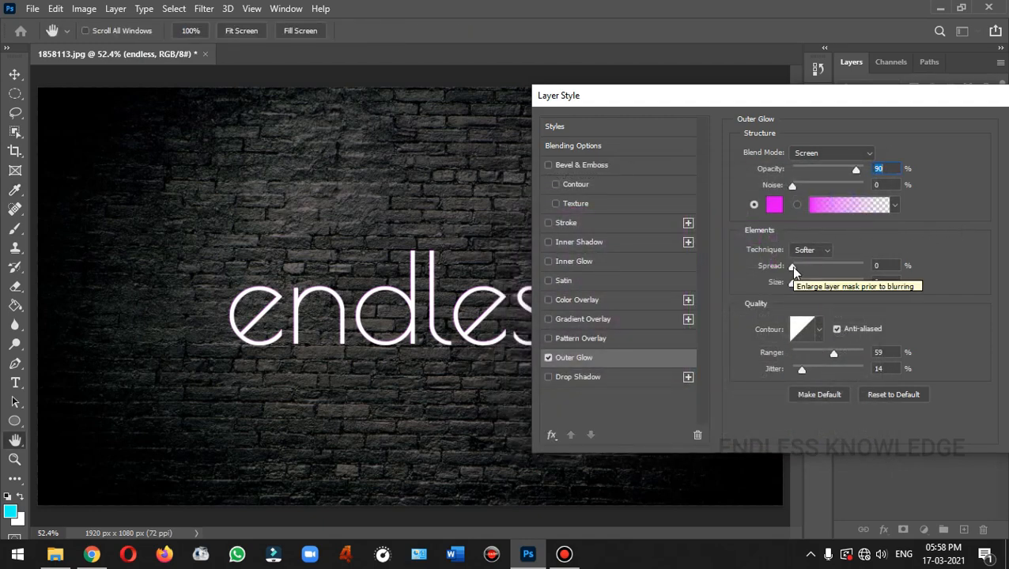
- Set the outer glow's spread to 6% and its size to 35 px
left_click_drag(793, 269, 798, 271)
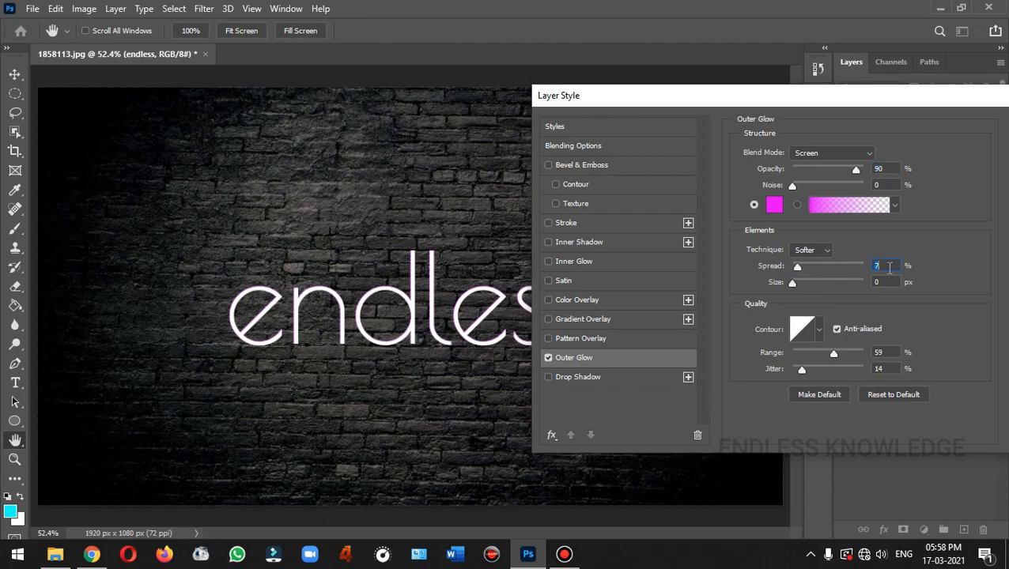
type("6")
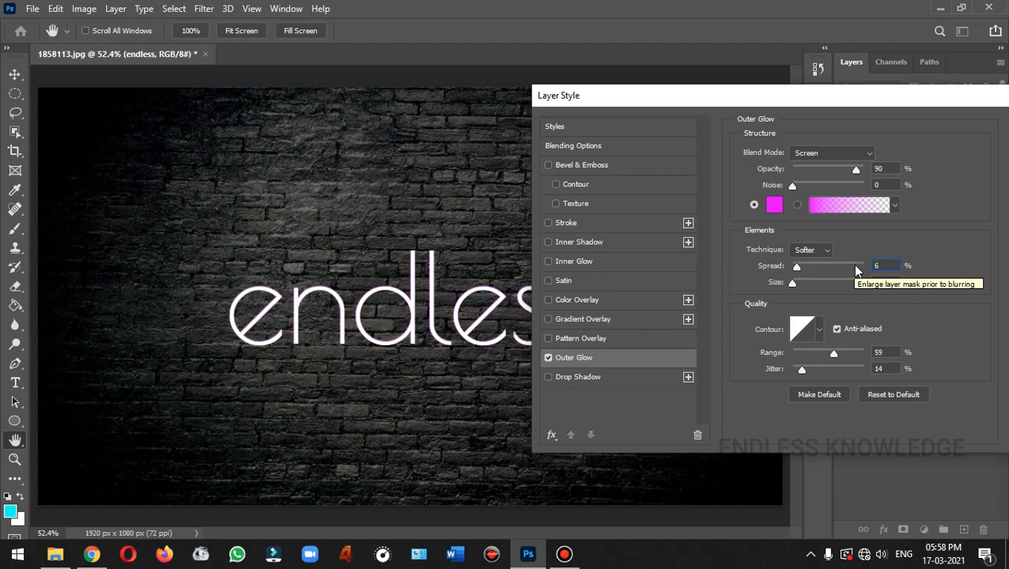
key("Tab")
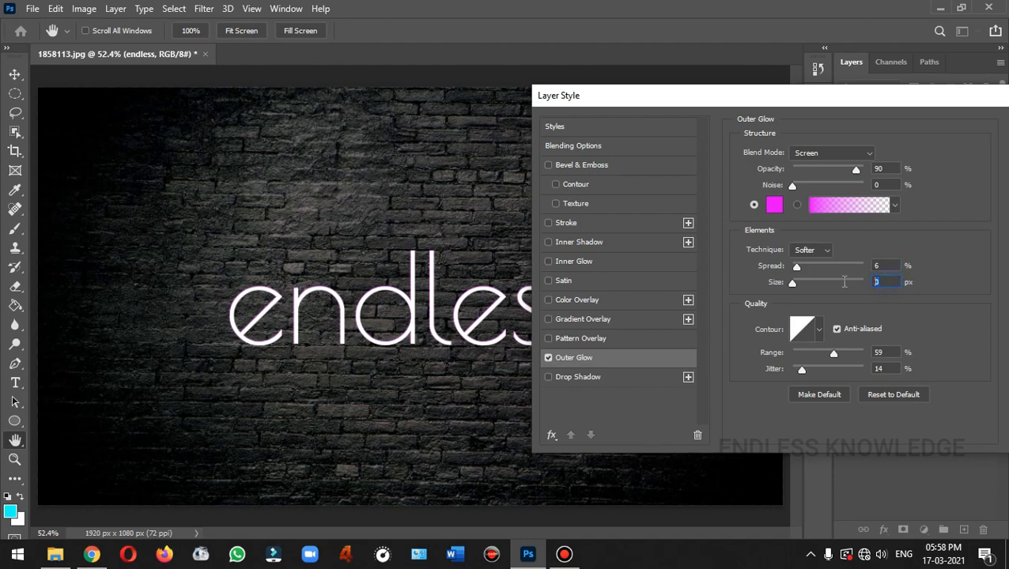
type("35")
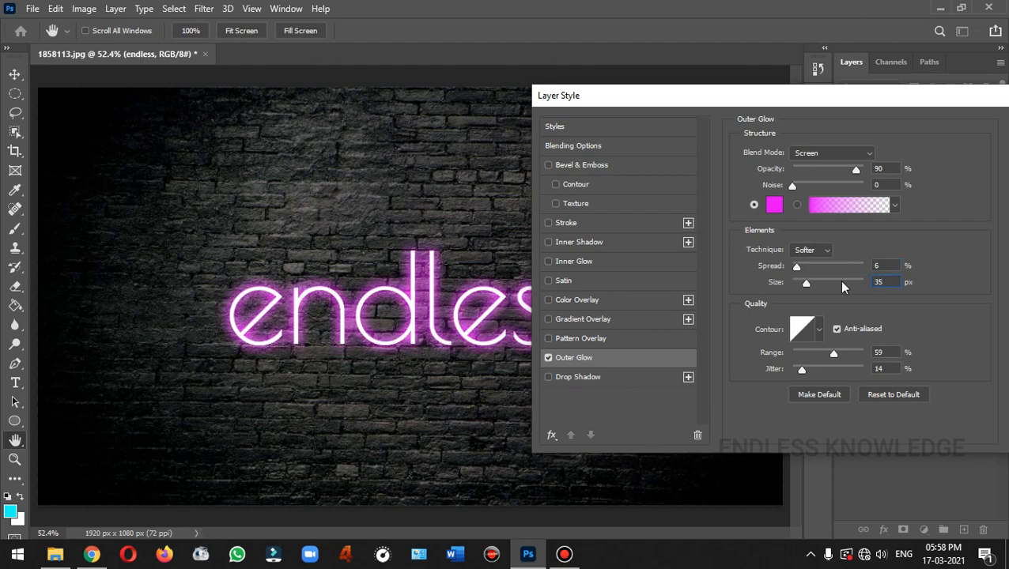
- Add a Drop Shadow to the text with a white color and Screen blend mode
left_click_drag(839, 96, 795, 111)
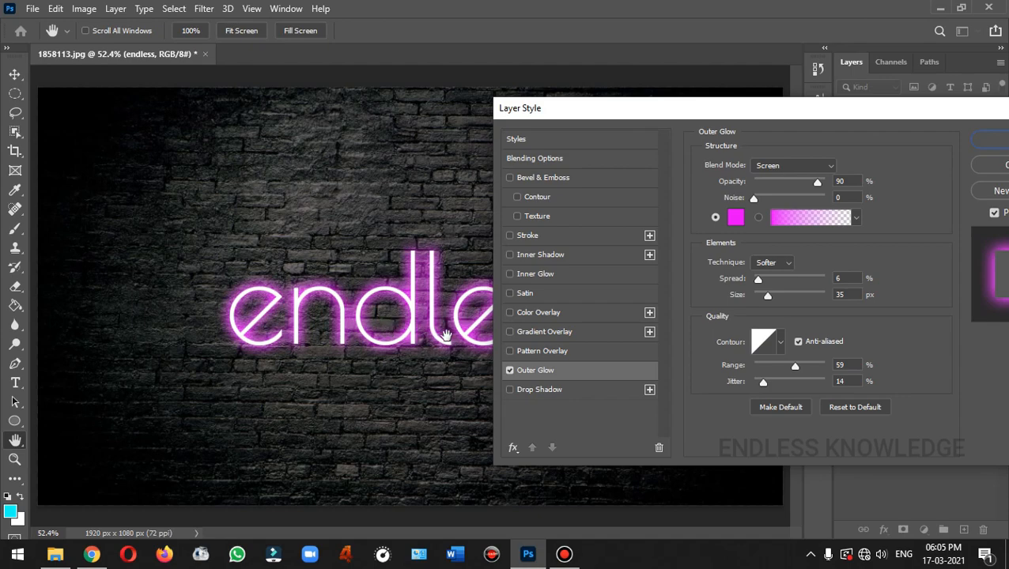
left_click(539, 391)
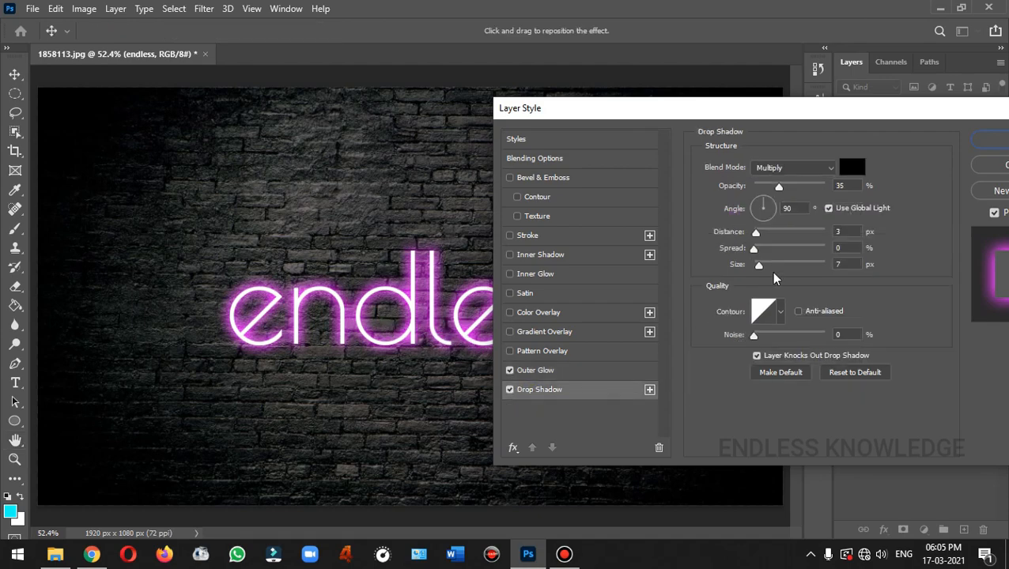
left_click(847, 168)
left_click(590, 256)
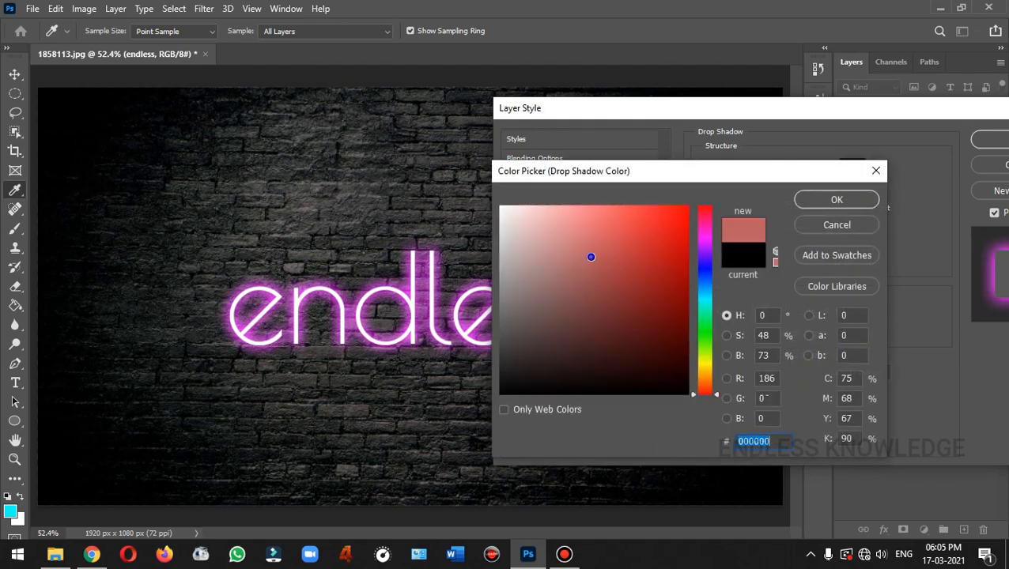
left_click_drag(590, 256, 496, 204)
left_click(810, 207)
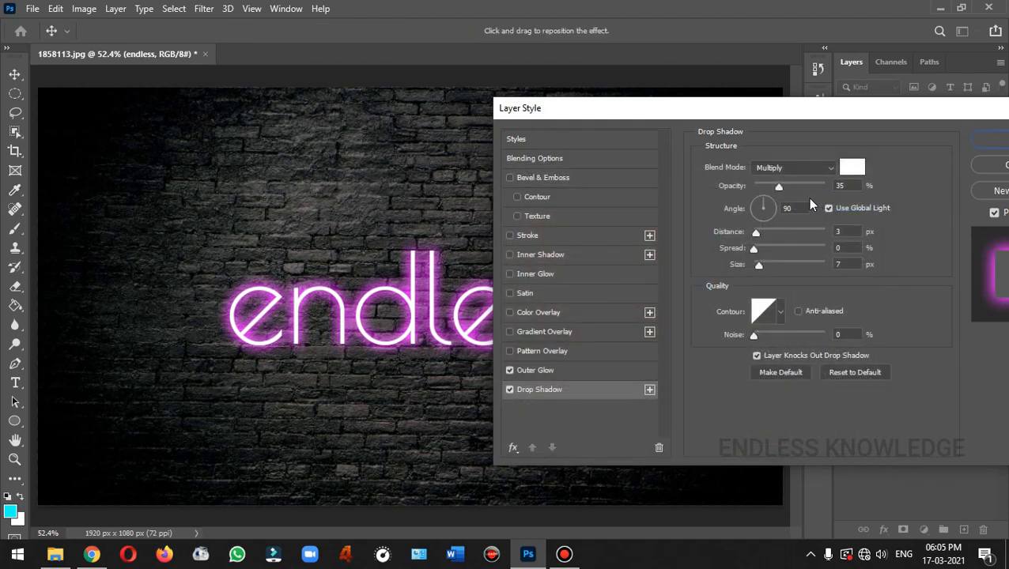
left_click(831, 170)
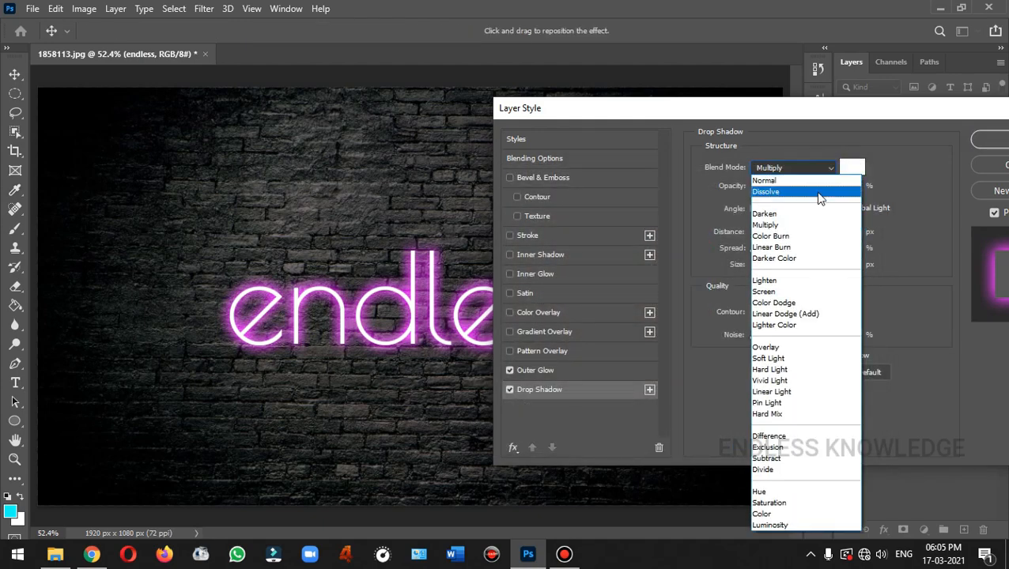
left_click(783, 293)
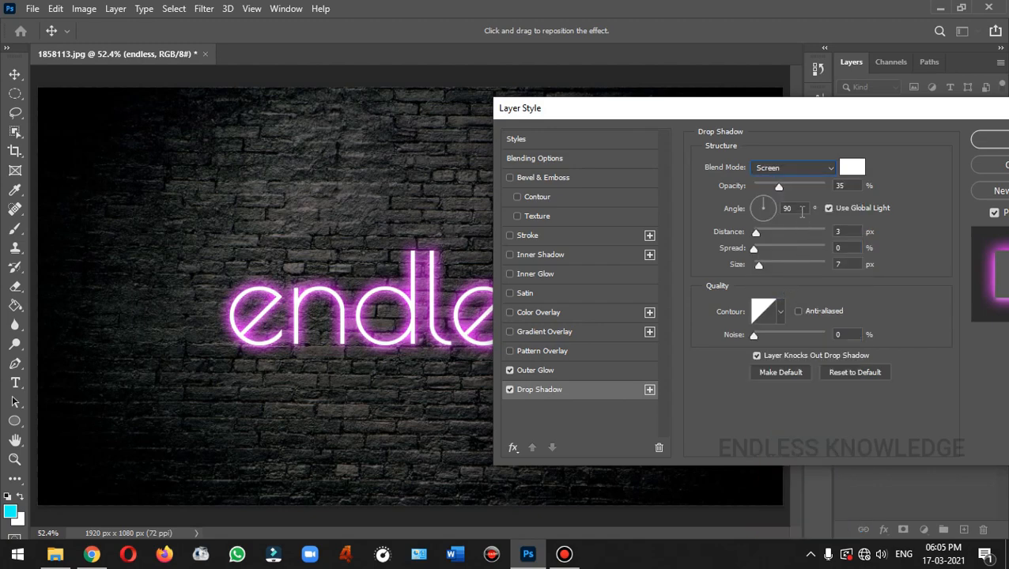
- Set the drop shadow's opacity to 100%, distance to 0 px, spread to 10% and size to 10 px
left_click_drag(778, 186, 826, 185)
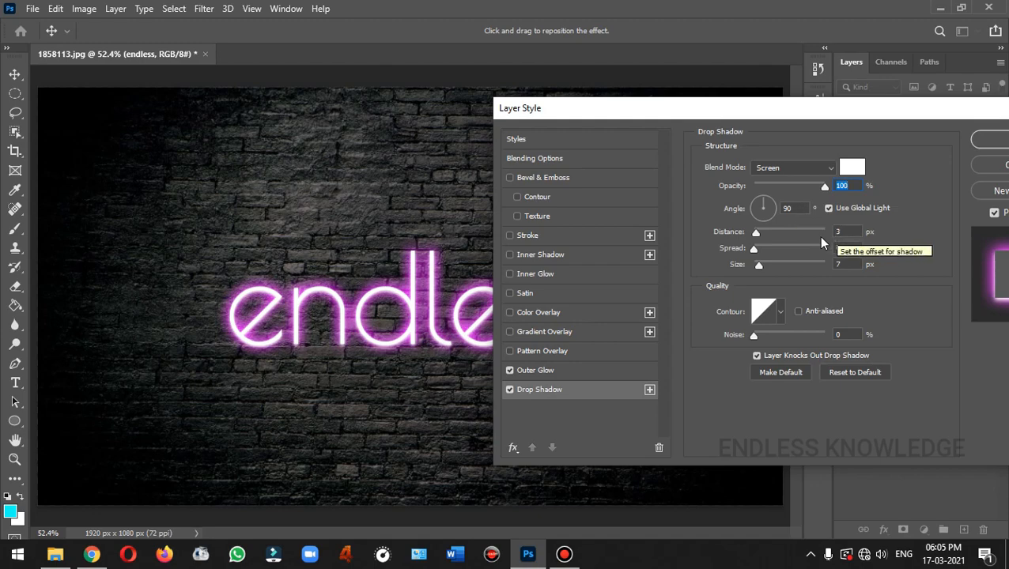
left_click(756, 234)
left_click_drag(757, 237, 752, 234)
left_click(847, 246)
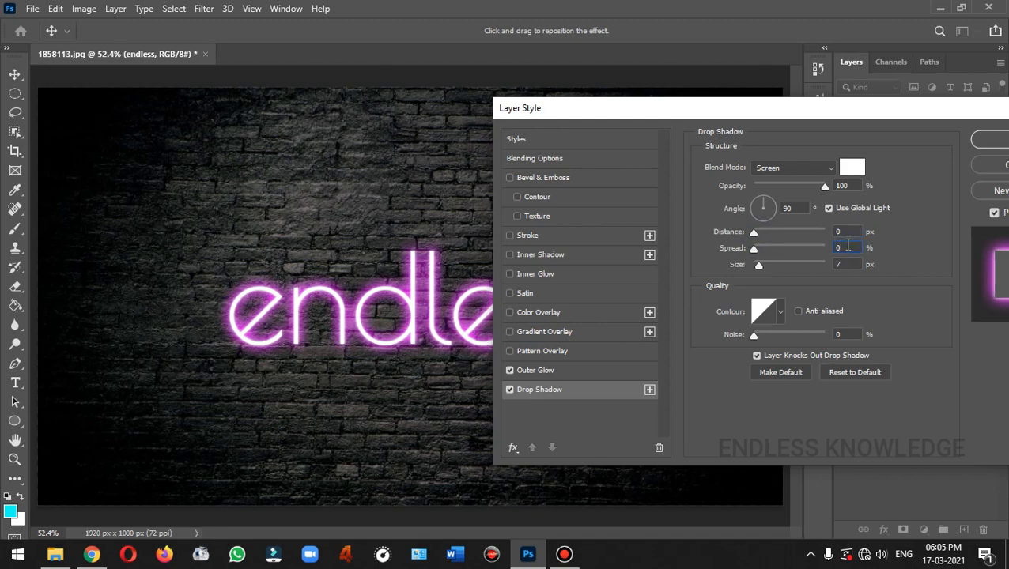
type("10")
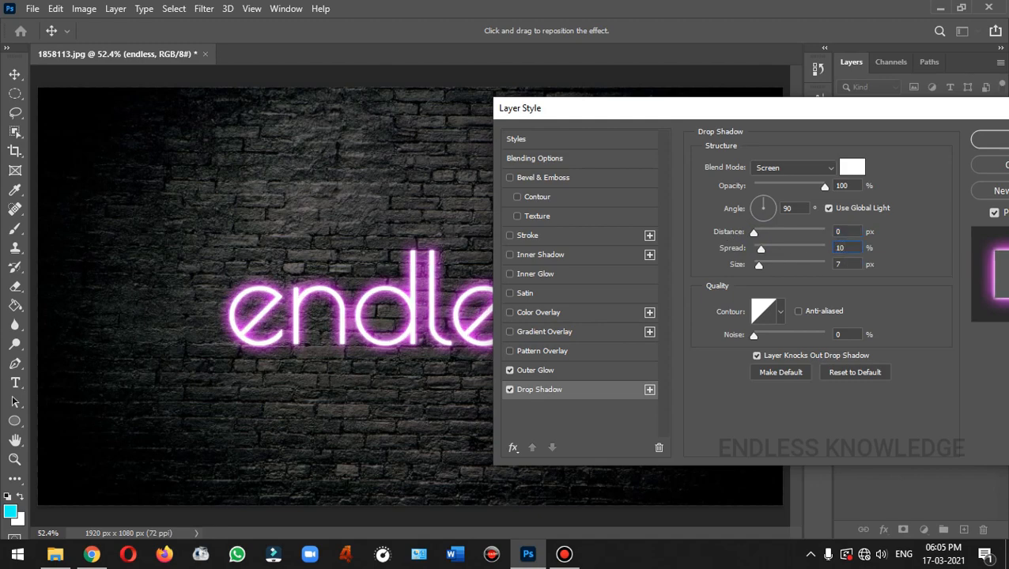
left_click(843, 266)
type("10")
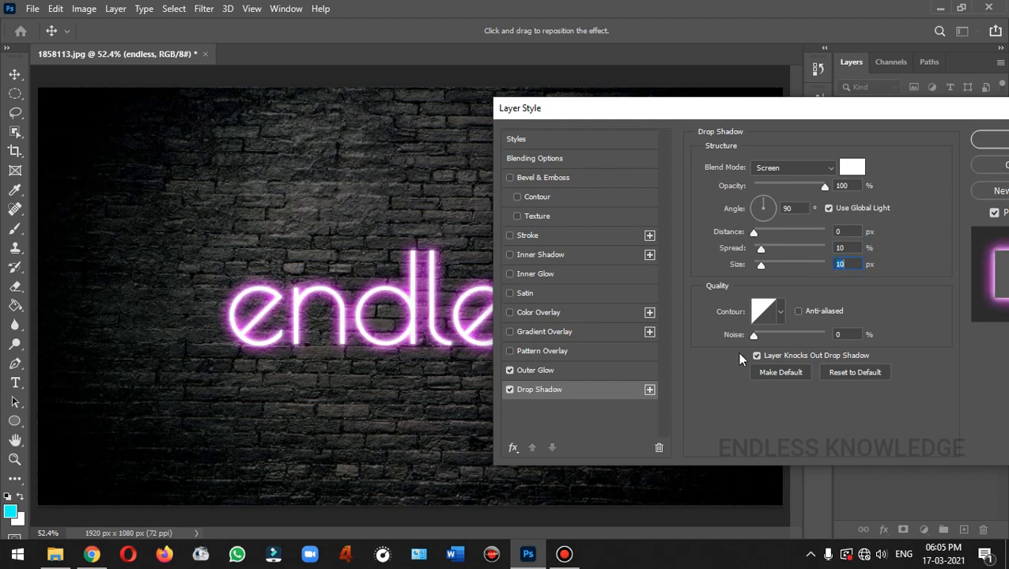
- Toggle the drop shadow off and on twice to compare the text with and without it
left_click(510, 390)
left_click(510, 391)
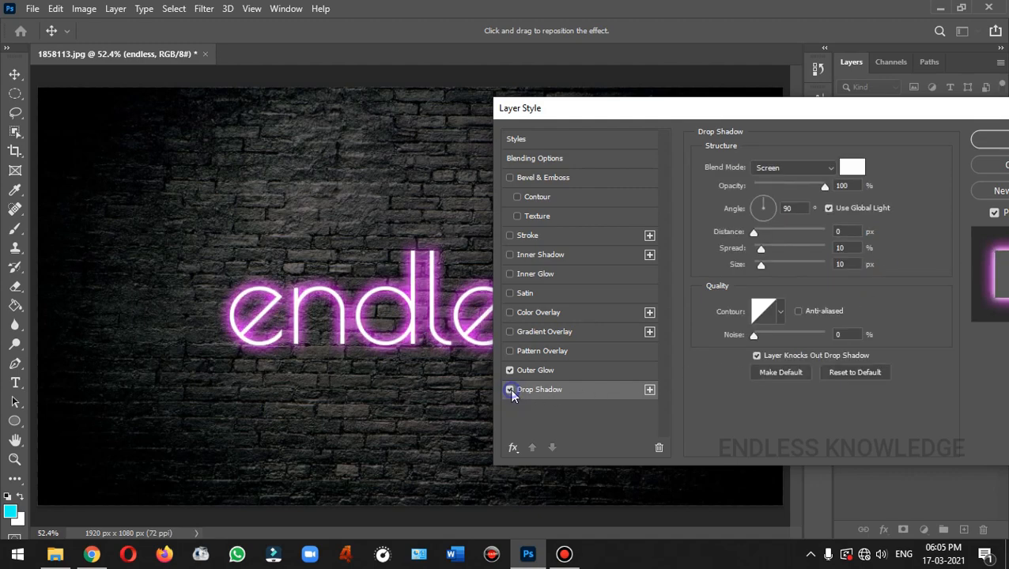
left_click(510, 390)
left_click(510, 391)
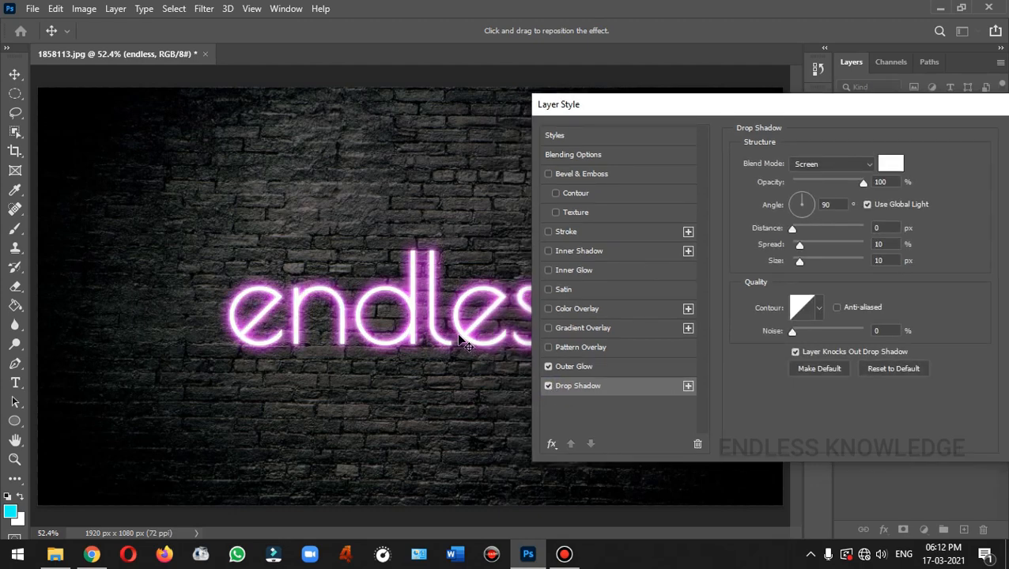
- Add a second drop shadow to the text and change its color to black (000000)
left_click(688, 387)
left_click(618, 405)
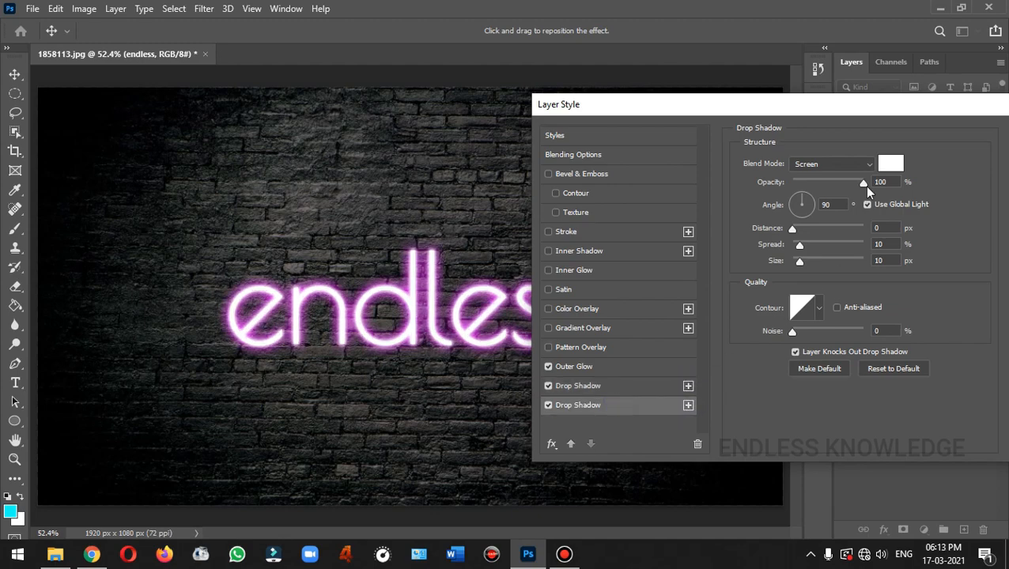
left_click(886, 165)
left_click_drag(599, 242, 689, 396)
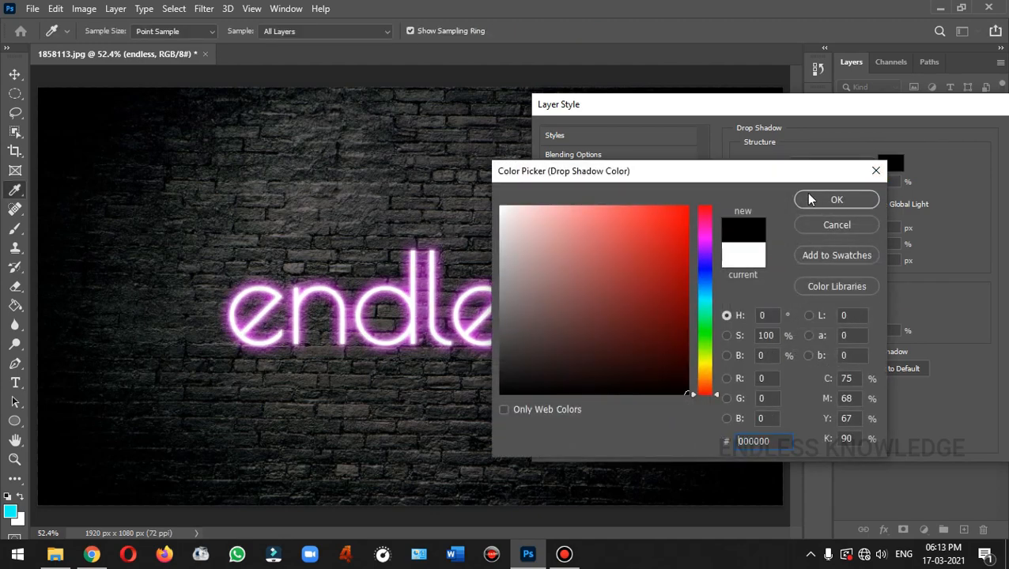
left_click(835, 200)
- Set the black drop shadow's blend mode to Normal and its distance to 30 px
left_click(835, 169)
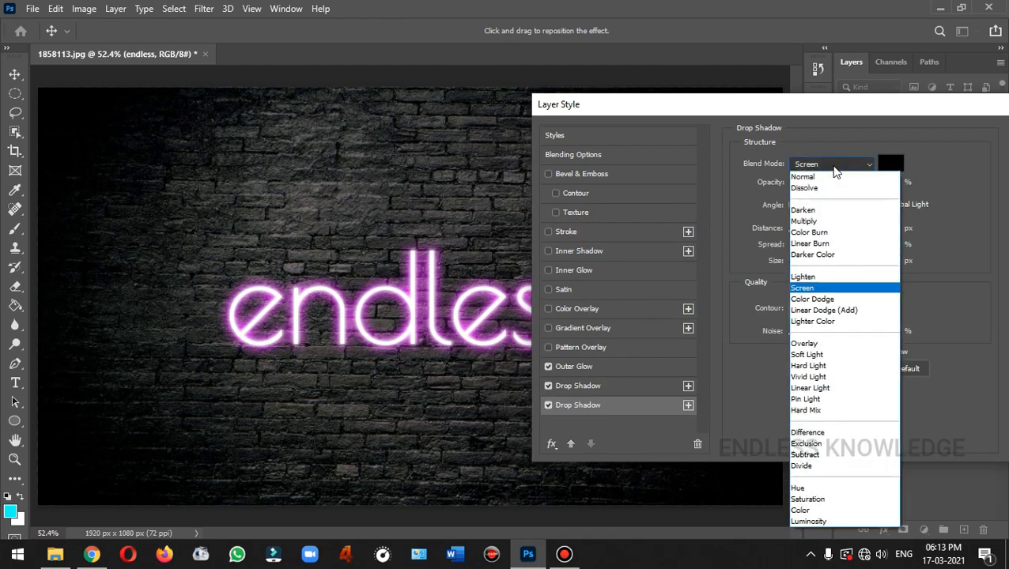
left_click(810, 177)
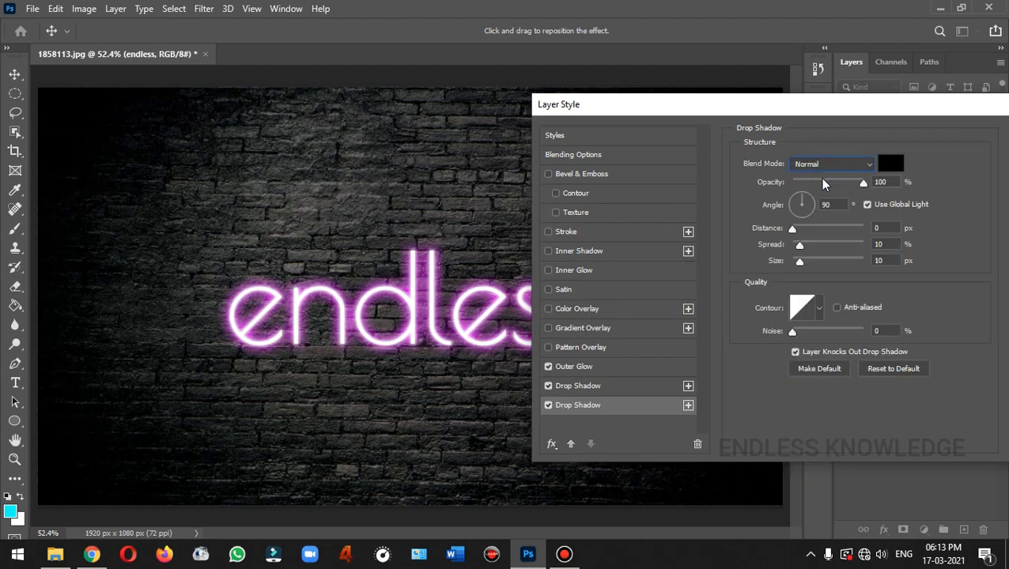
left_click(881, 228)
type("30")
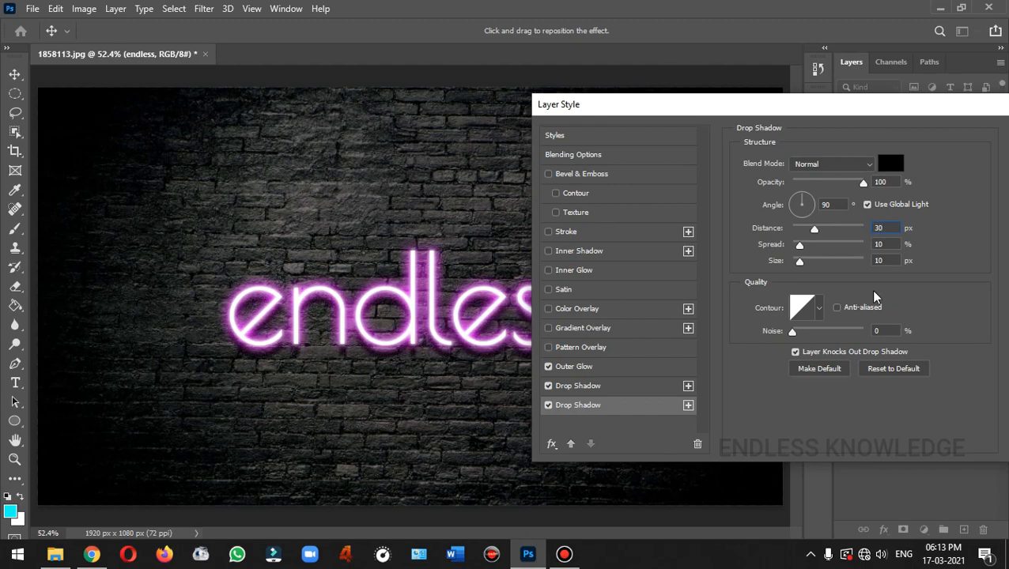
- Set the black drop shadow's size to 25 px and apply the layer style to the text
left_click_drag(788, 107, 822, 104)
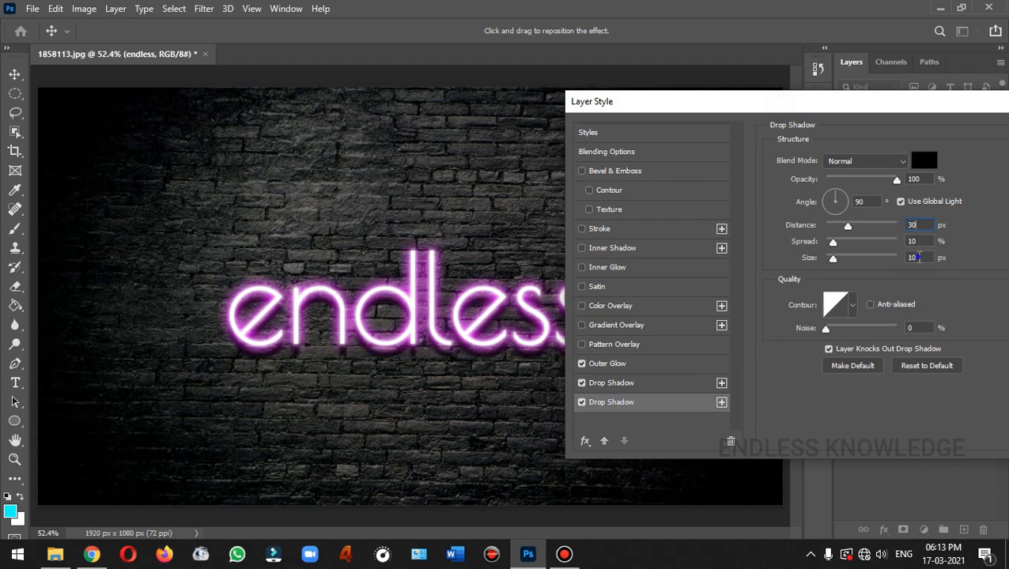
double_click(914, 257)
type("25")
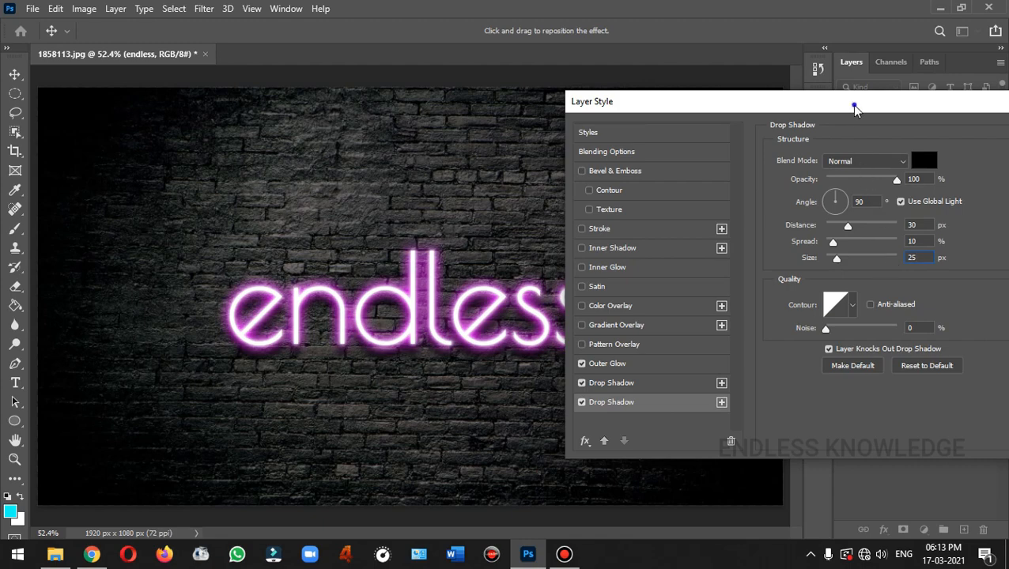
left_click_drag(854, 106, 735, 124)
left_click(966, 152)
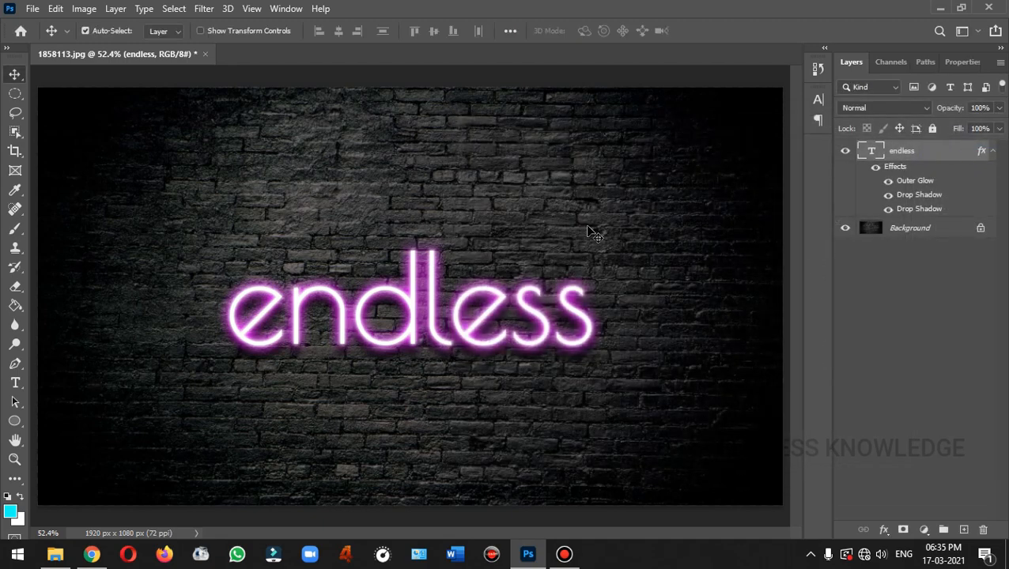
- Draw a circle about 1271 px in diameter and center it over the "endless" text
left_click(14, 421)
left_click_drag(149, 76, 793, 566)
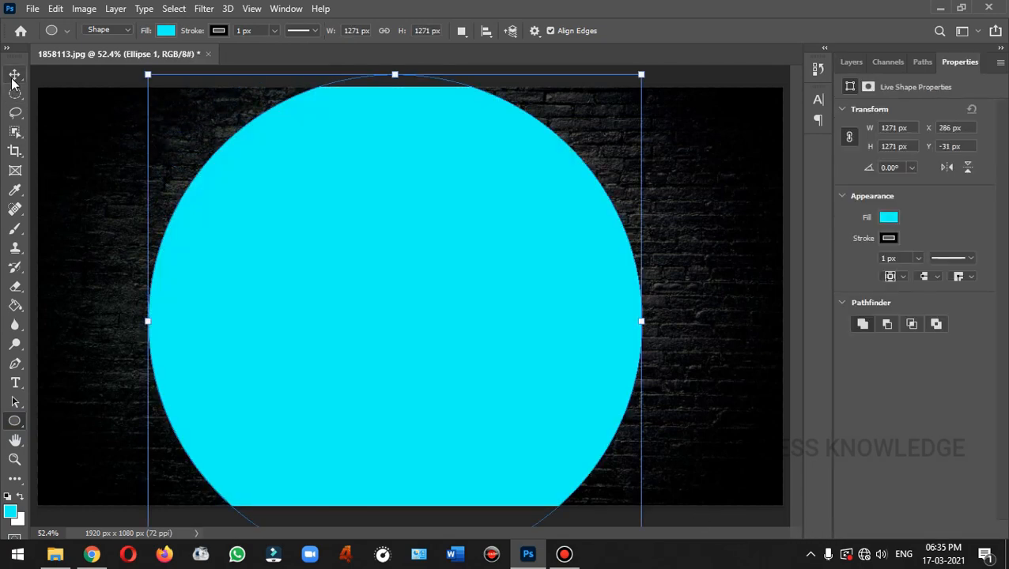
key("v")
left_click_drag(359, 201, 390, 187)
- Collapse the text layer's effects and move the circle's layer beneath the "endless" text layer
left_click(846, 61)
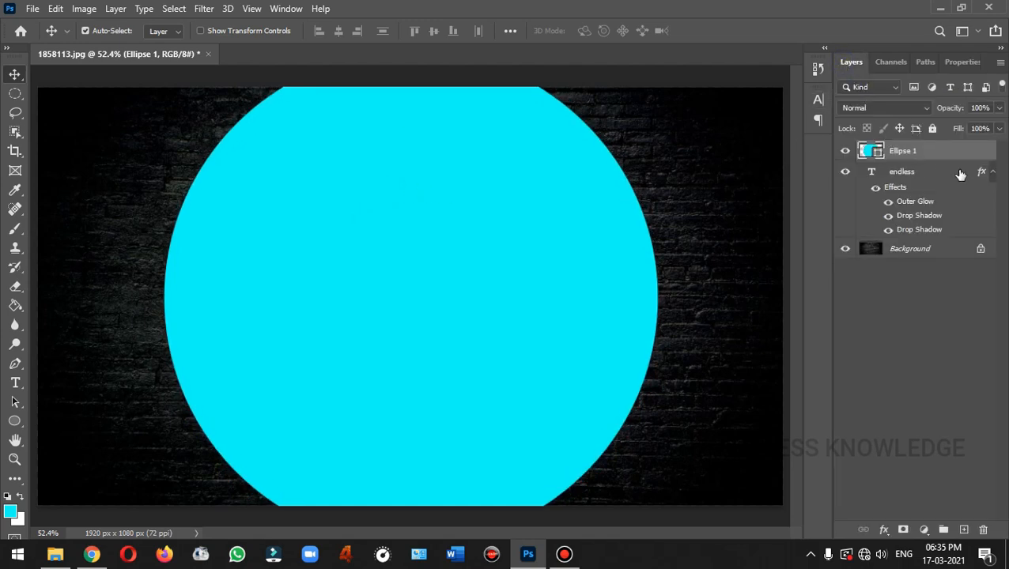
left_click(956, 251)
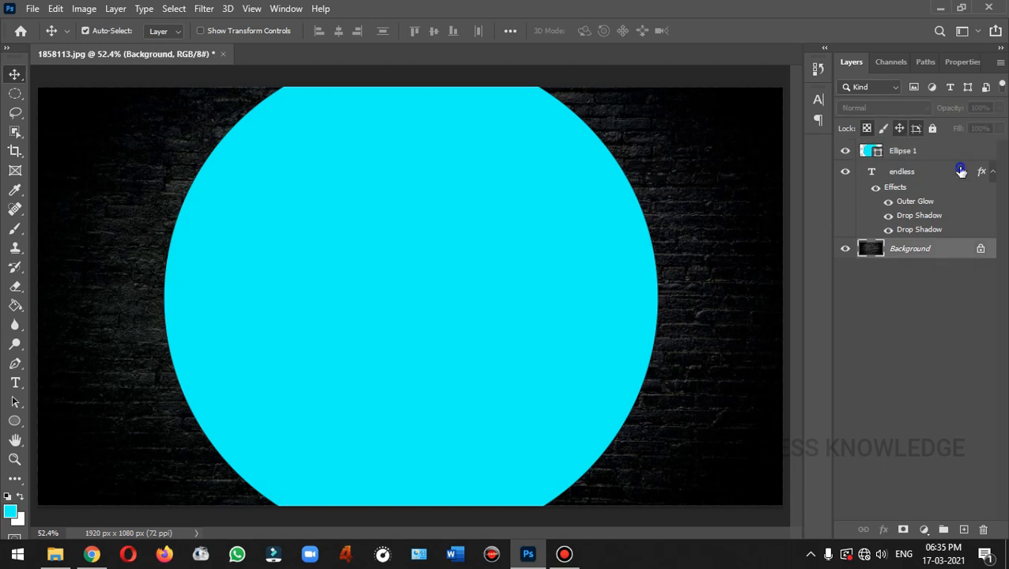
left_click(960, 171)
left_click(993, 172)
left_click_drag(959, 151, 947, 179)
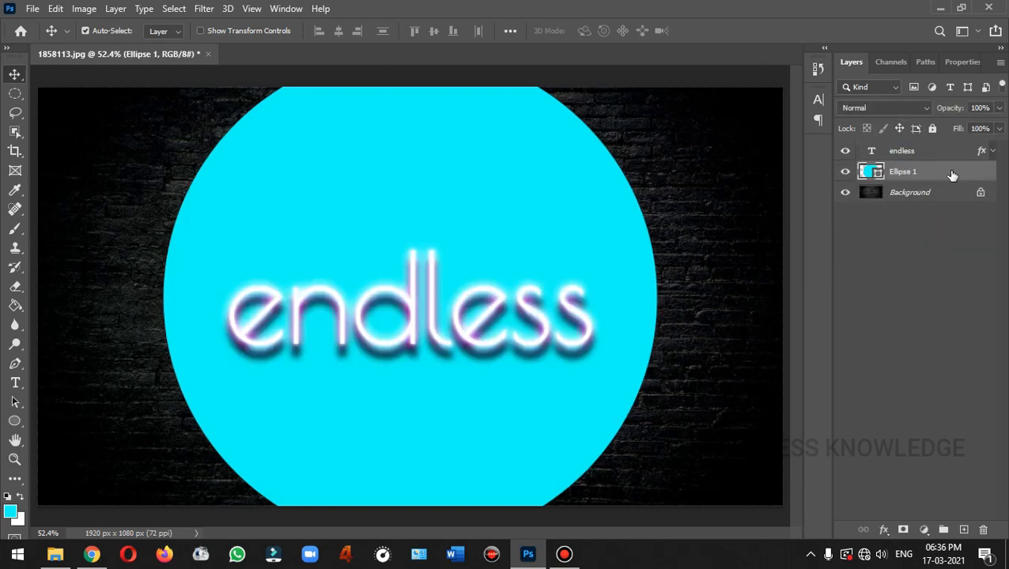
- Change the circle's fill color to magenta e400ff
double_click(876, 175)
left_click_drag(641, 172, 714, 168)
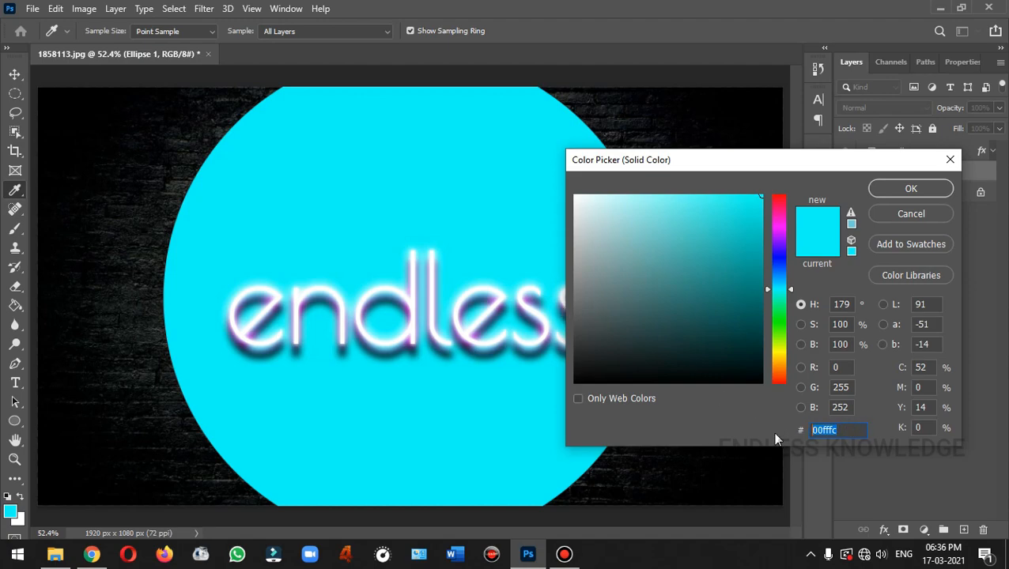
type("e400ff")
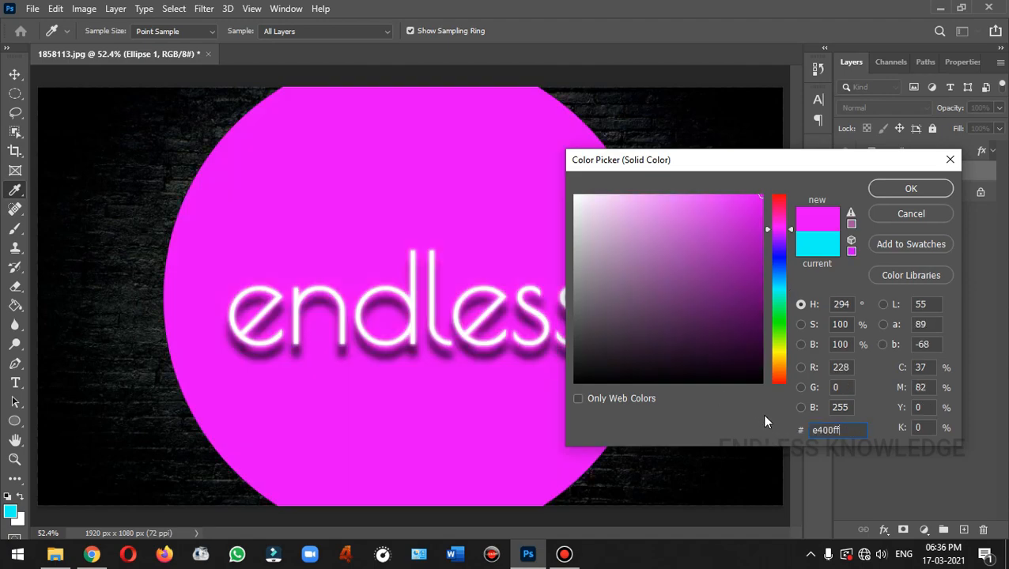
left_click(910, 189)
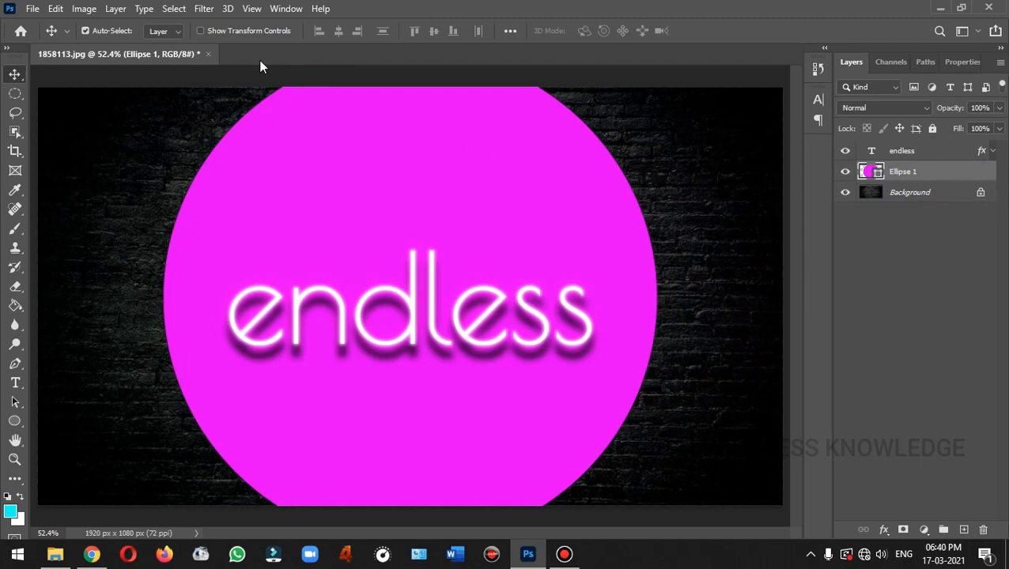
- Convert the circle to a smart object and apply a Gaussian Blur with a 240-pixel radius
left_click(206, 11)
mouse_move(274, 198)
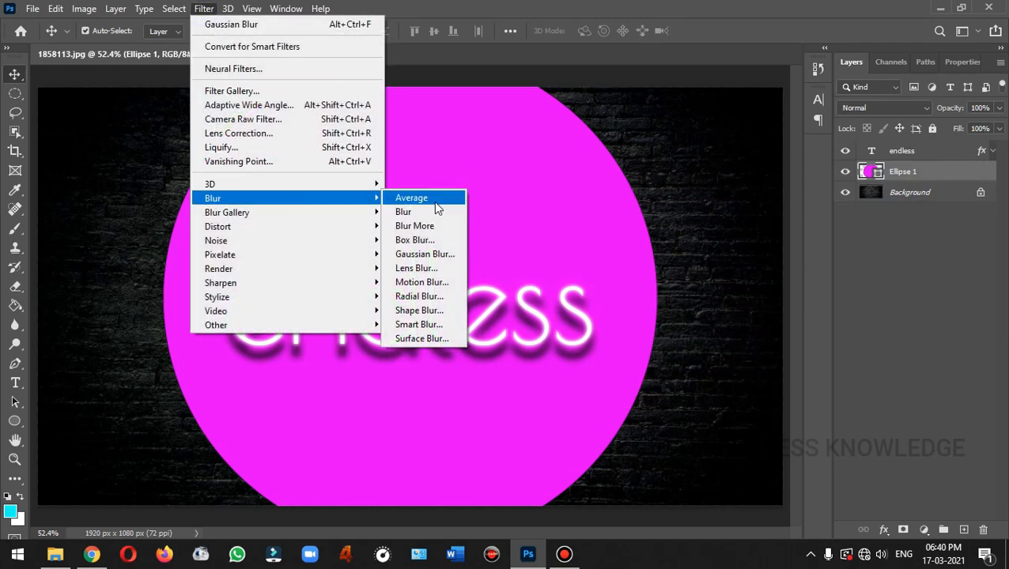
left_click(424, 254)
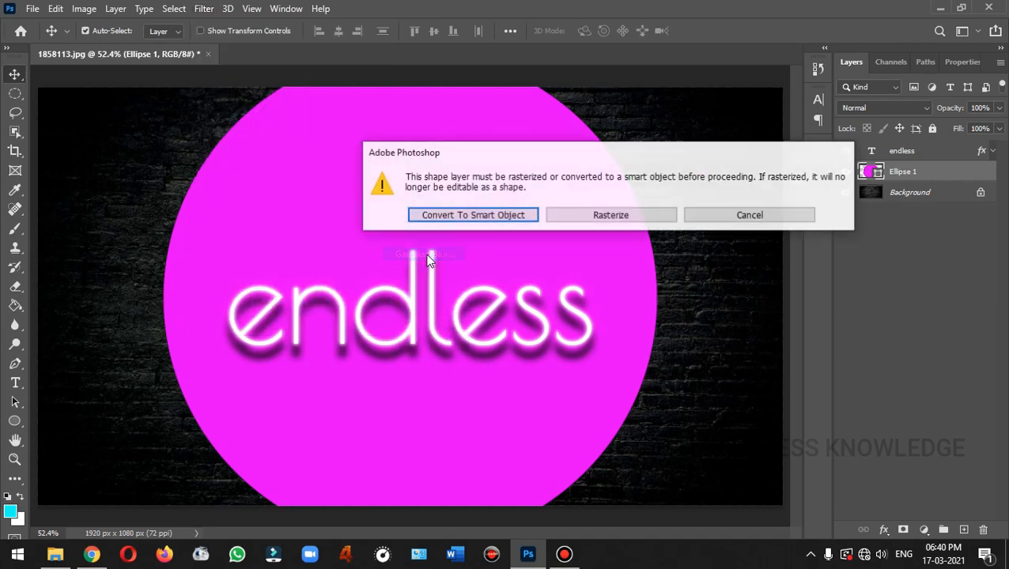
left_click(475, 215)
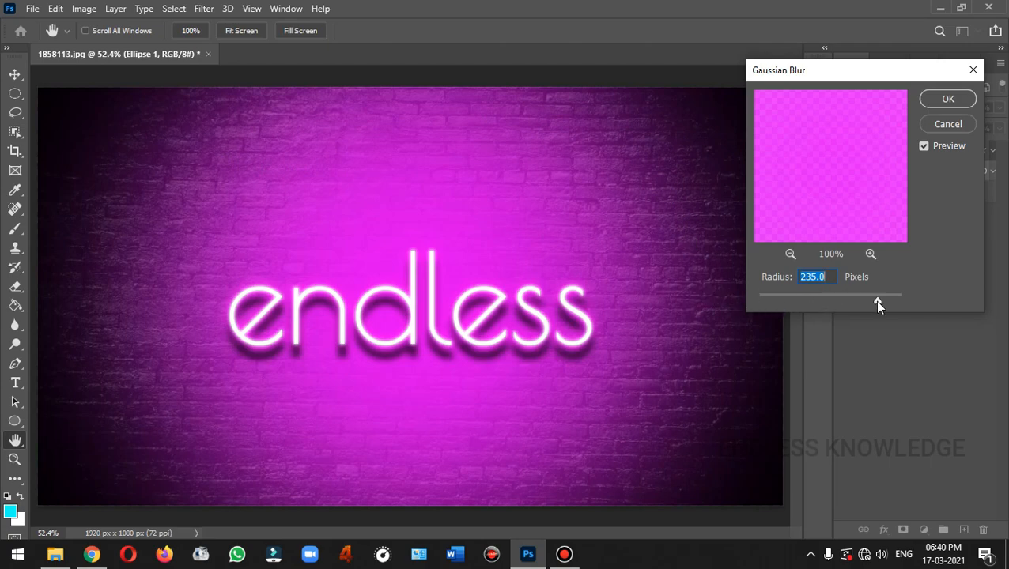
left_click_drag(876, 300, 880, 301)
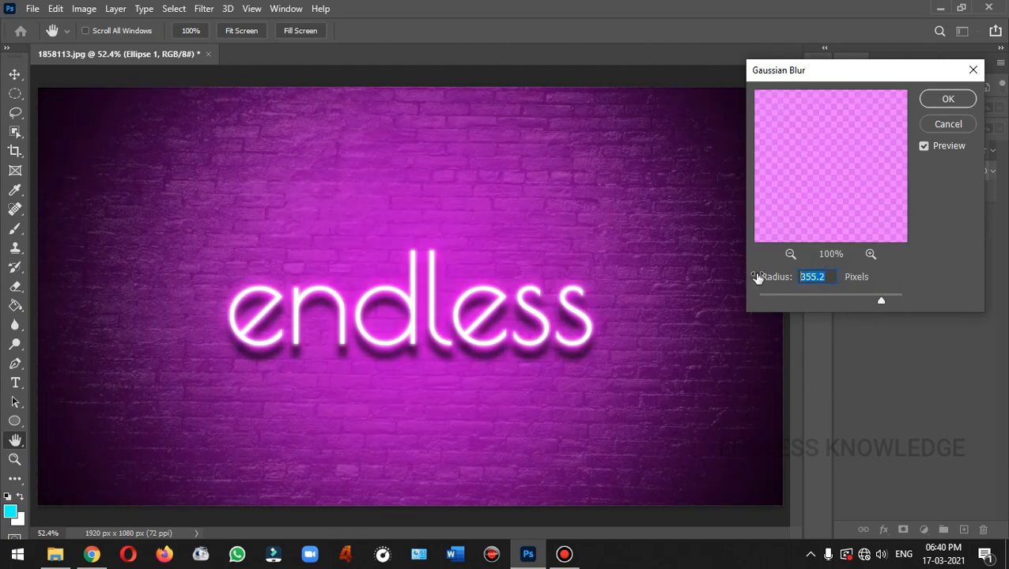
type("340")
key("BackSpace")
key("BackSpace")
key("BackSpace")
type("240")
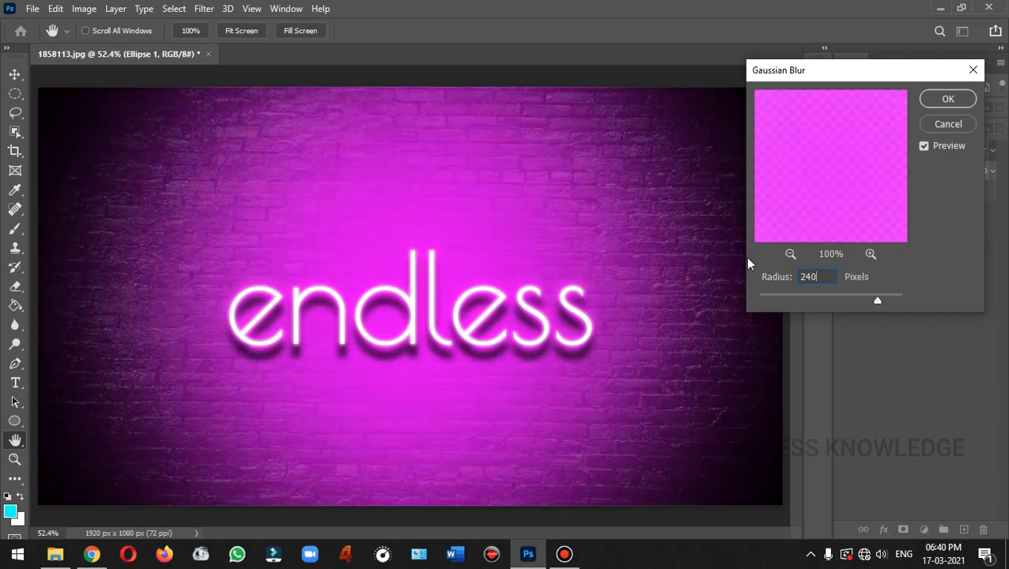
left_click(946, 100)
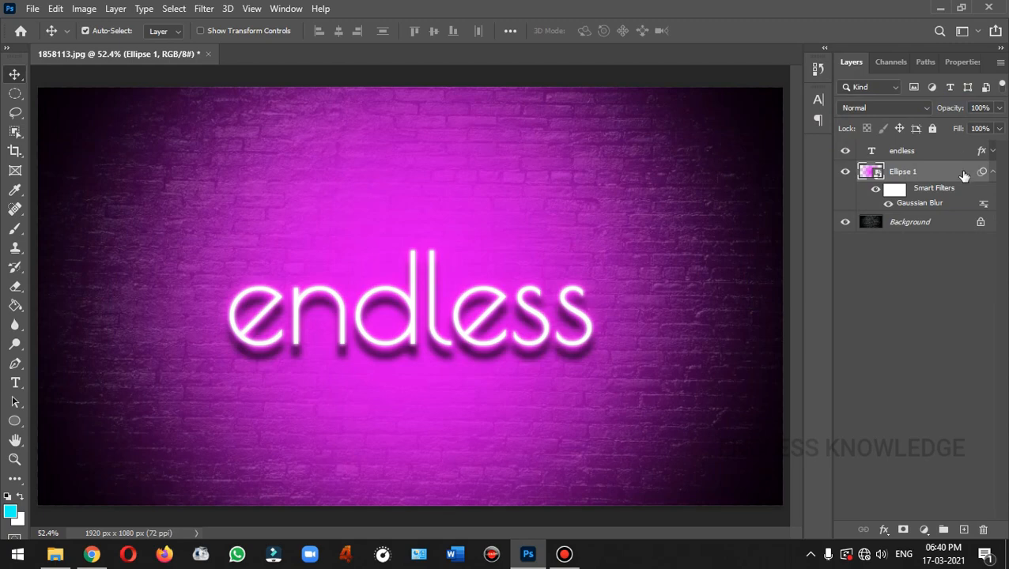
- Set the blurred circle layer's blend mode to Multiply and rename the layer Glow
left_click(993, 175)
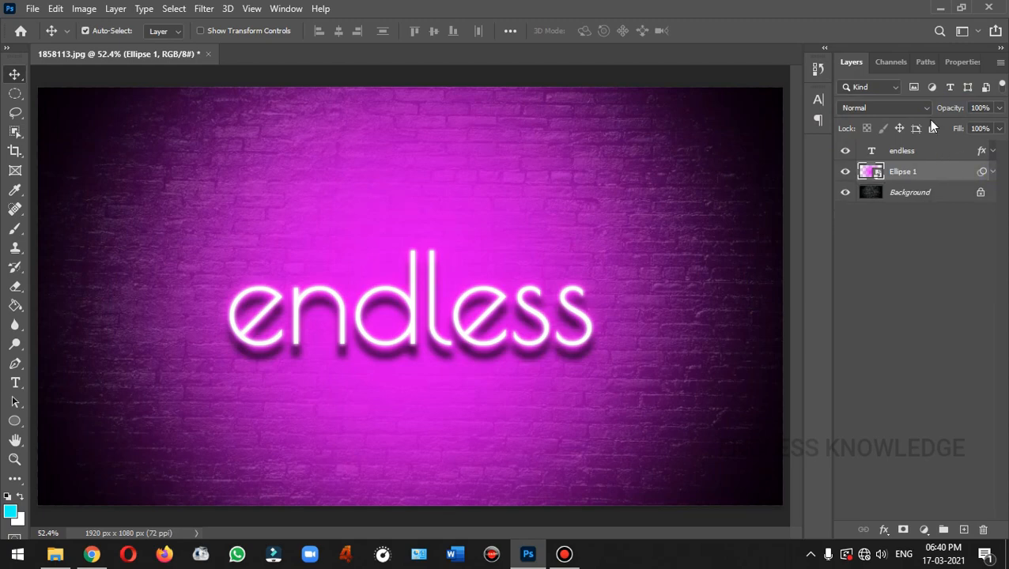
left_click(924, 106)
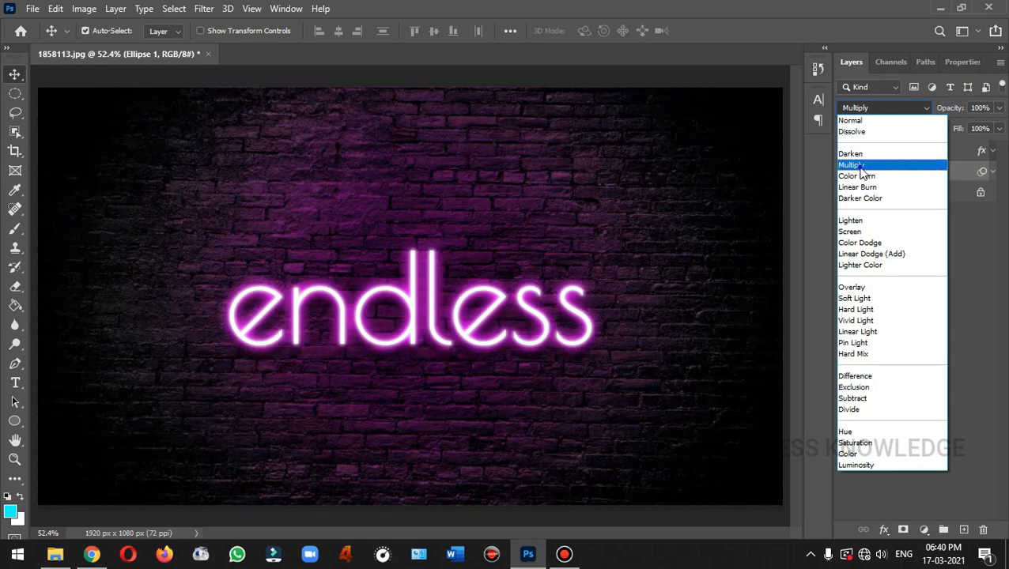
left_click(862, 172)
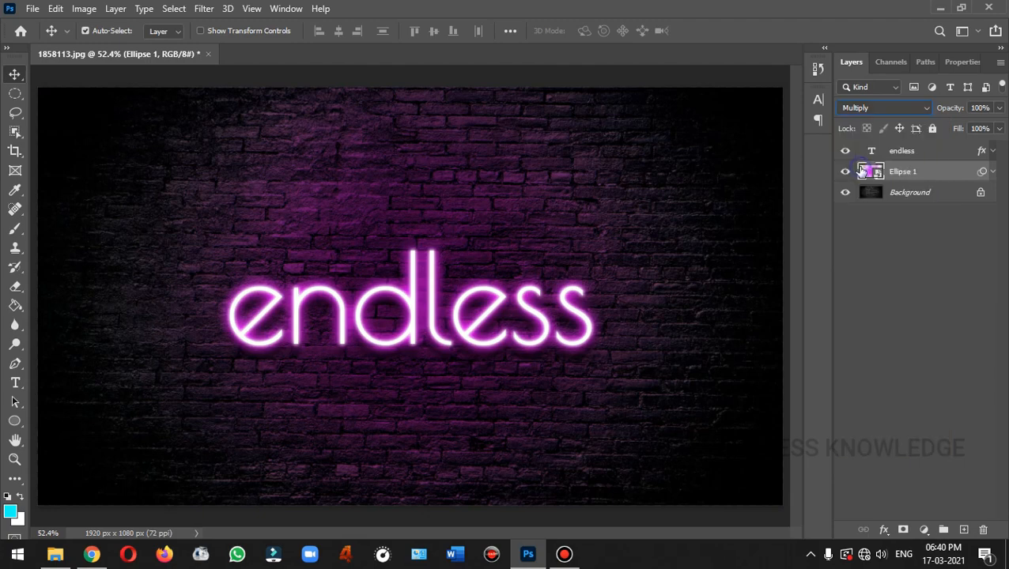
double_click(901, 171)
type("Glow")
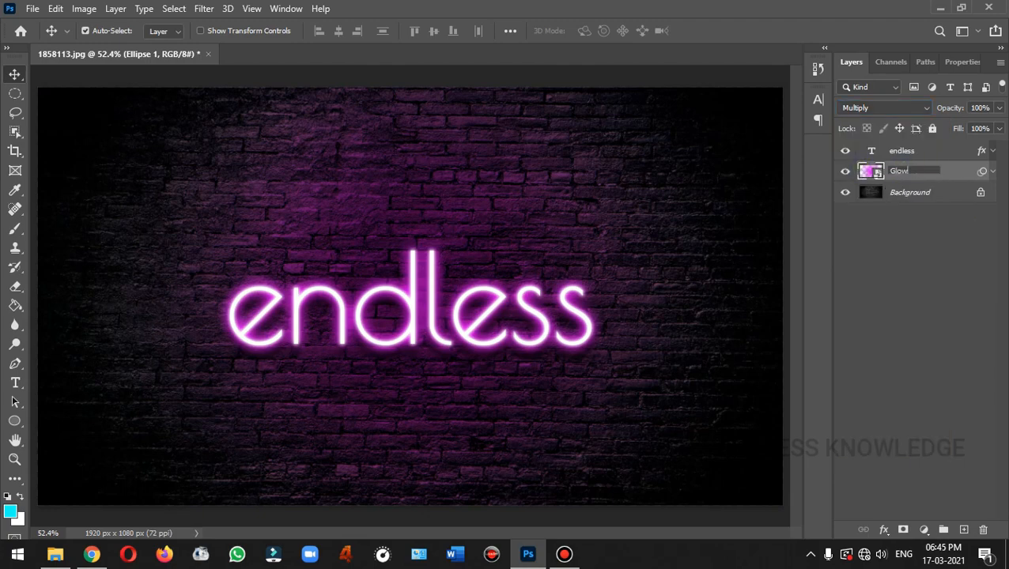
key("Return")
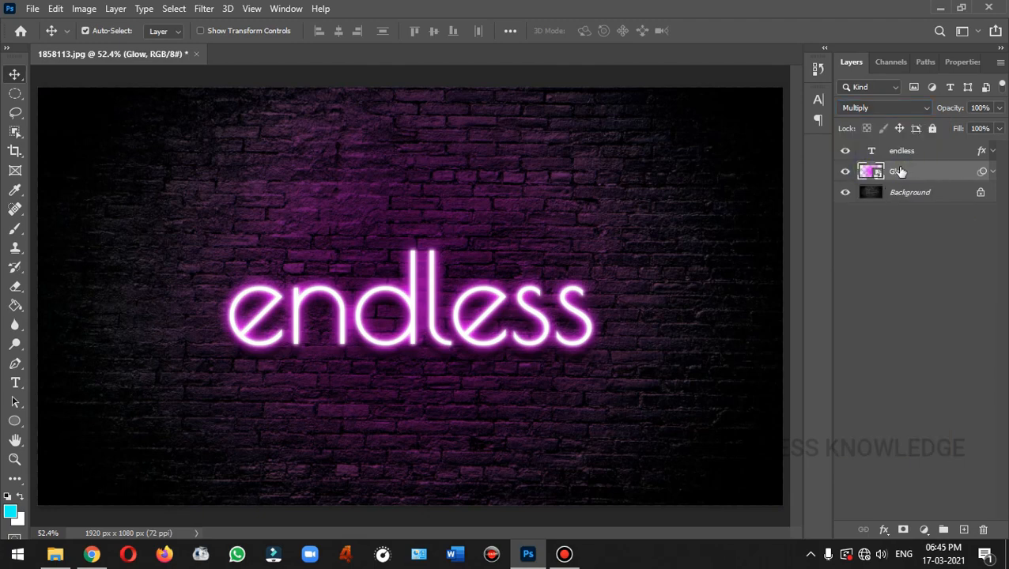
- Change the text's outer glow color to cyan 00fcff, copy its hex code and apply the layer style
left_click(939, 151)
left_click(993, 151)
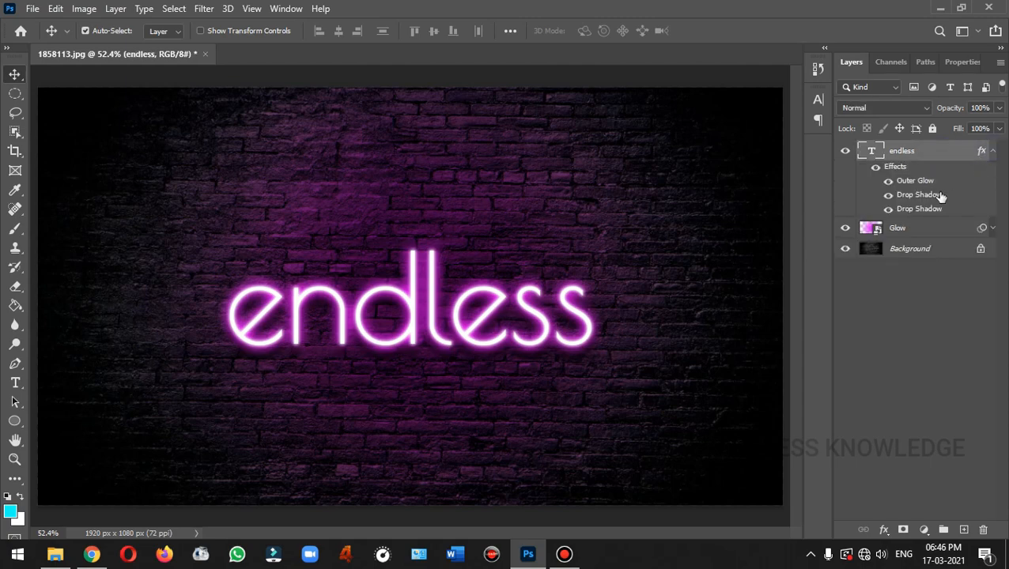
double_click(917, 181)
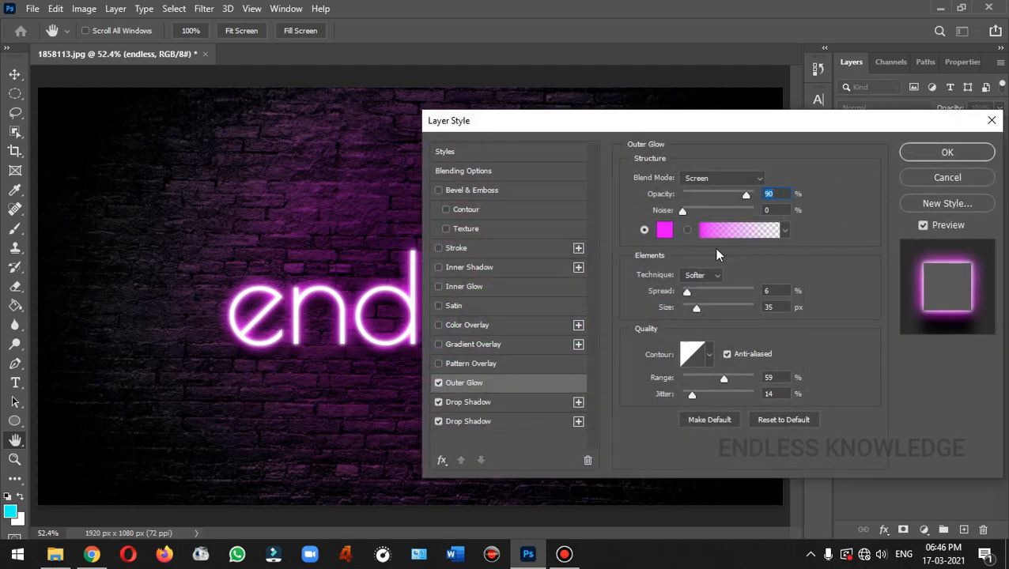
left_click(664, 230)
left_click(779, 288)
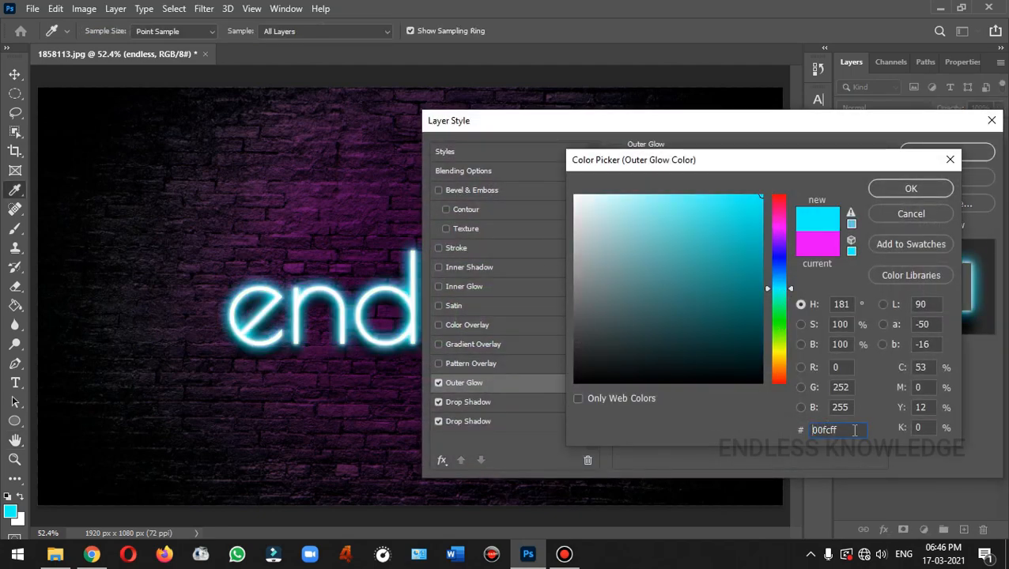
left_click_drag(851, 429, 798, 429)
key("ctrl+c")
left_click(909, 188)
left_click(943, 153)
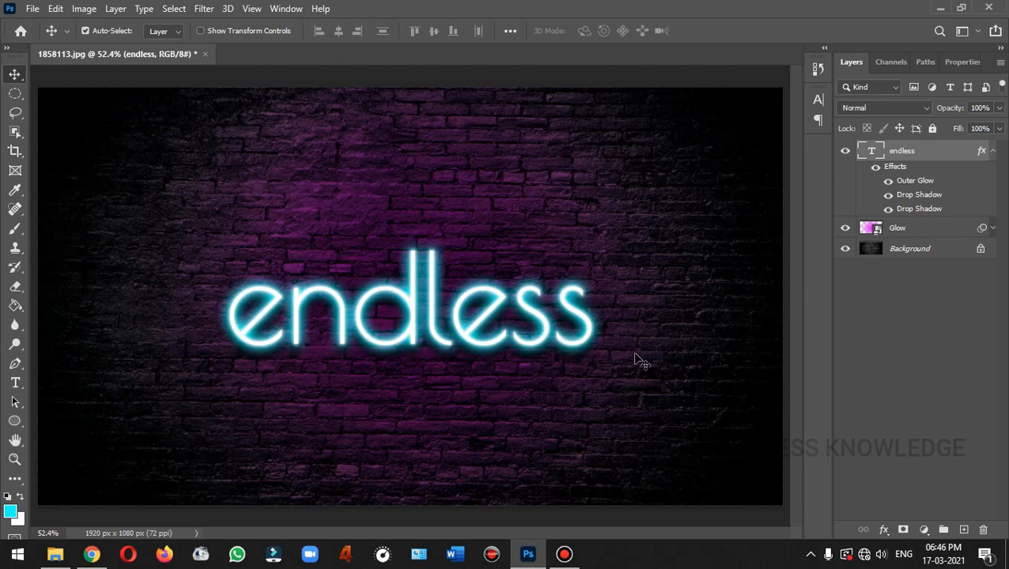
- Recolor the circle inside the Glow smart object with the copied 00fcff, save it and return to the 1858113.jpg document
left_click(917, 231)
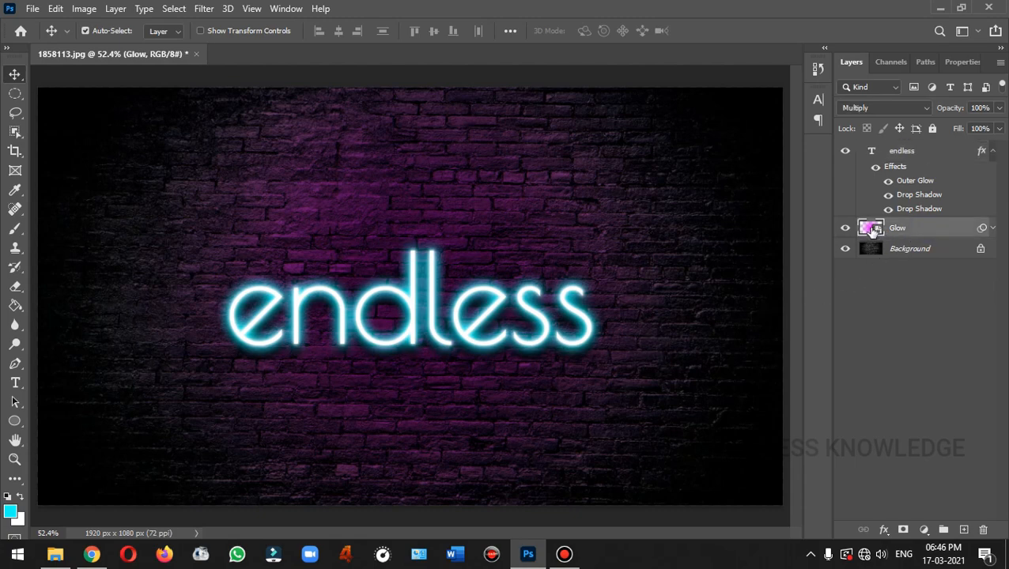
double_click(870, 228)
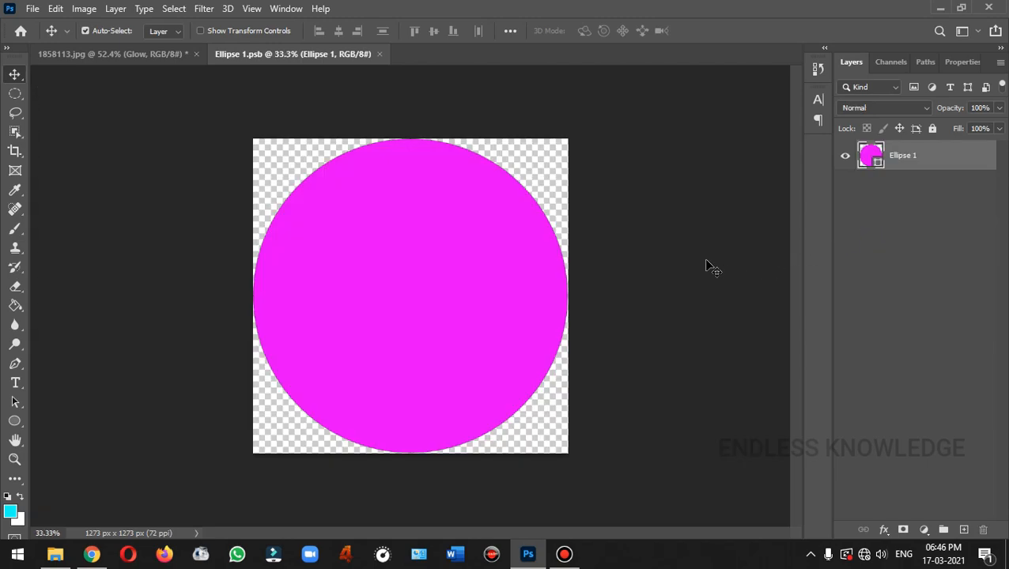
double_click(873, 157)
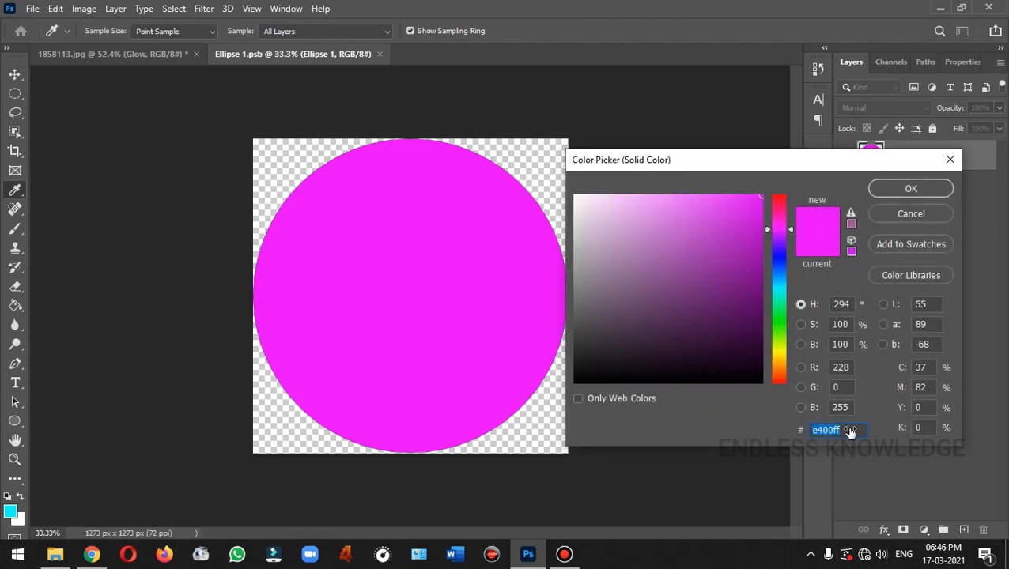
key("ctrl+v")
left_click(908, 189)
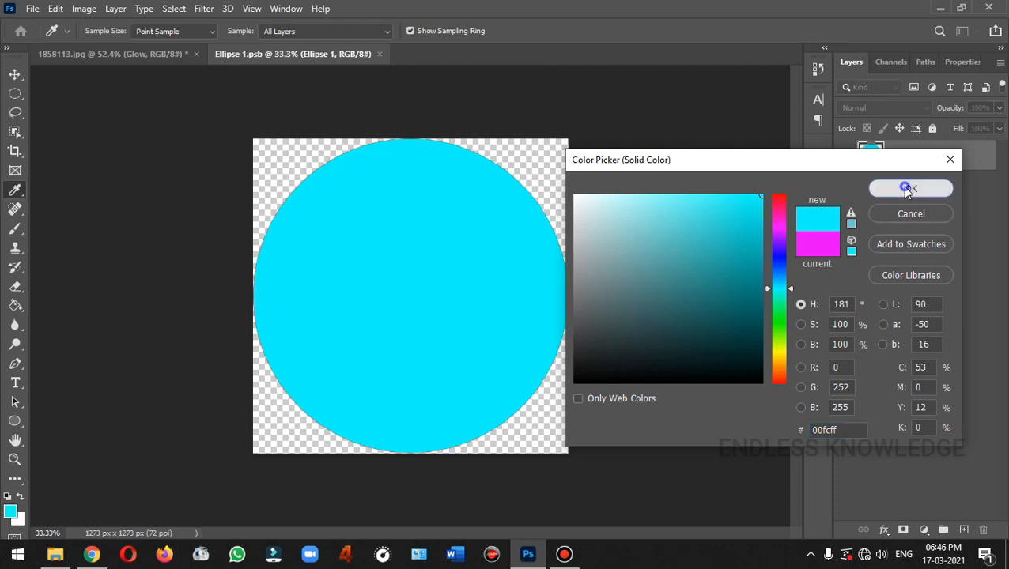
key("ctrl+s")
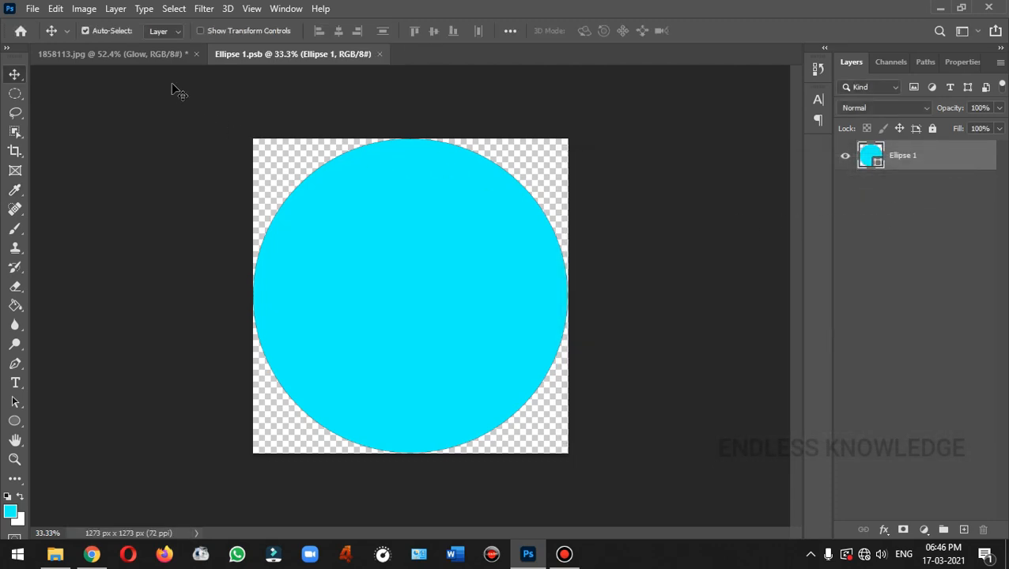
left_click(145, 56)
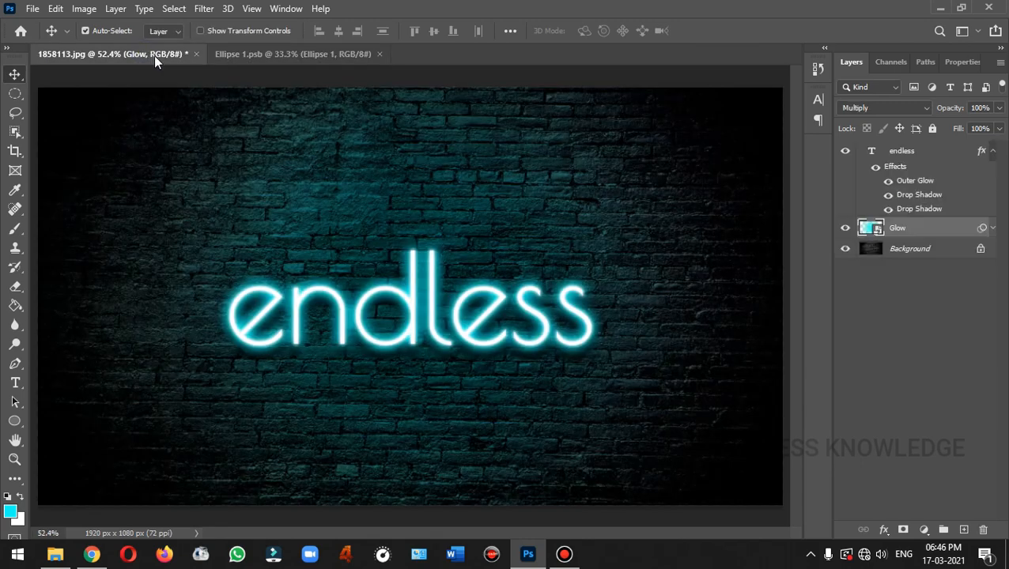